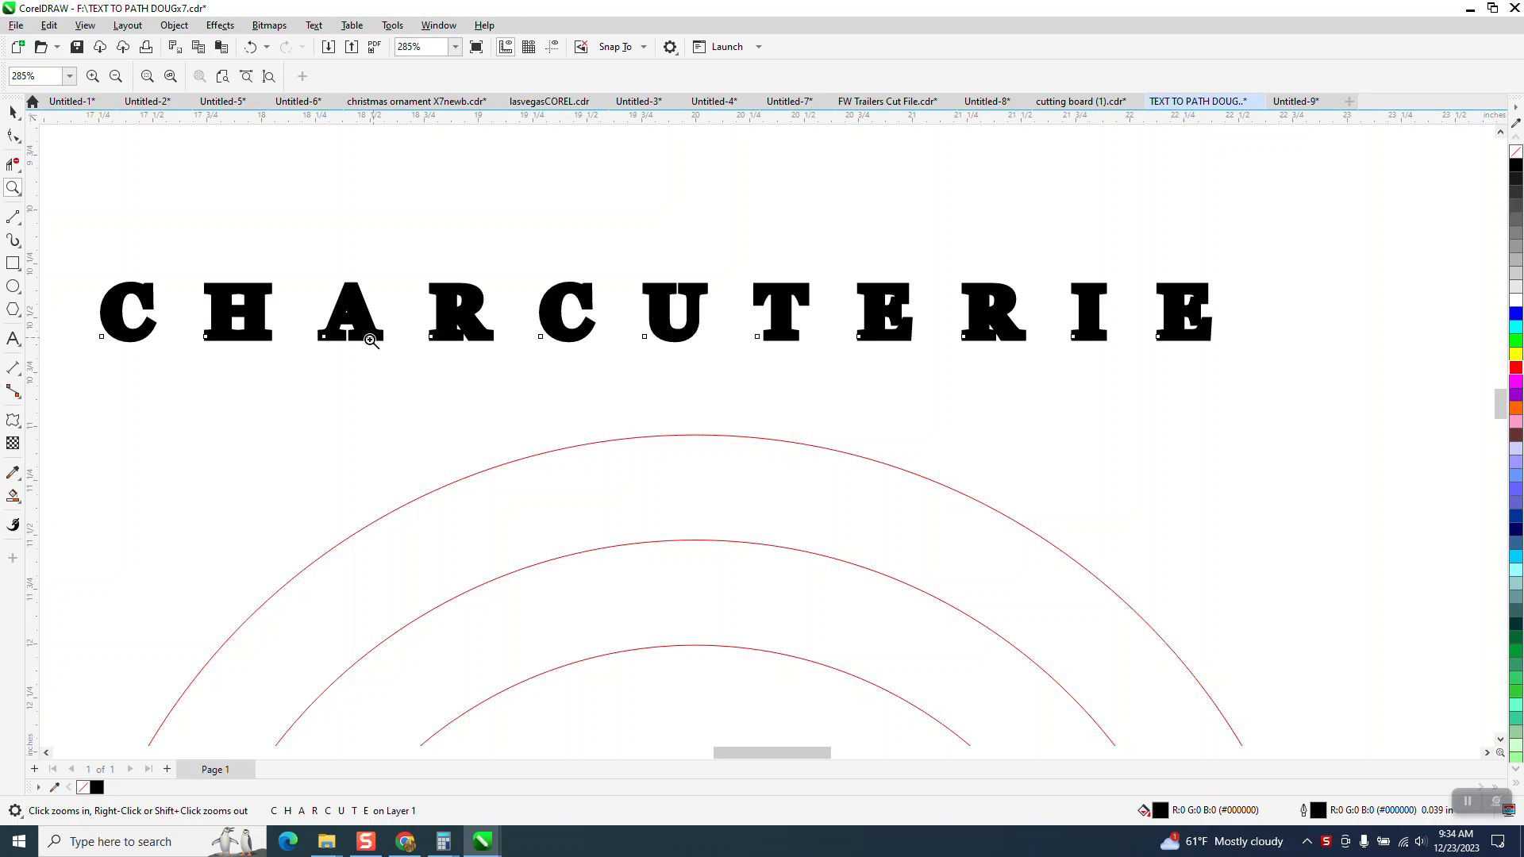
# - Move the spaced CHARCUTERIE text slightly up and to the right above the circles
pyautogui.click(11, 112)
pyautogui.click(357, 336)
pyautogui.scroll(-2, 381, 357)
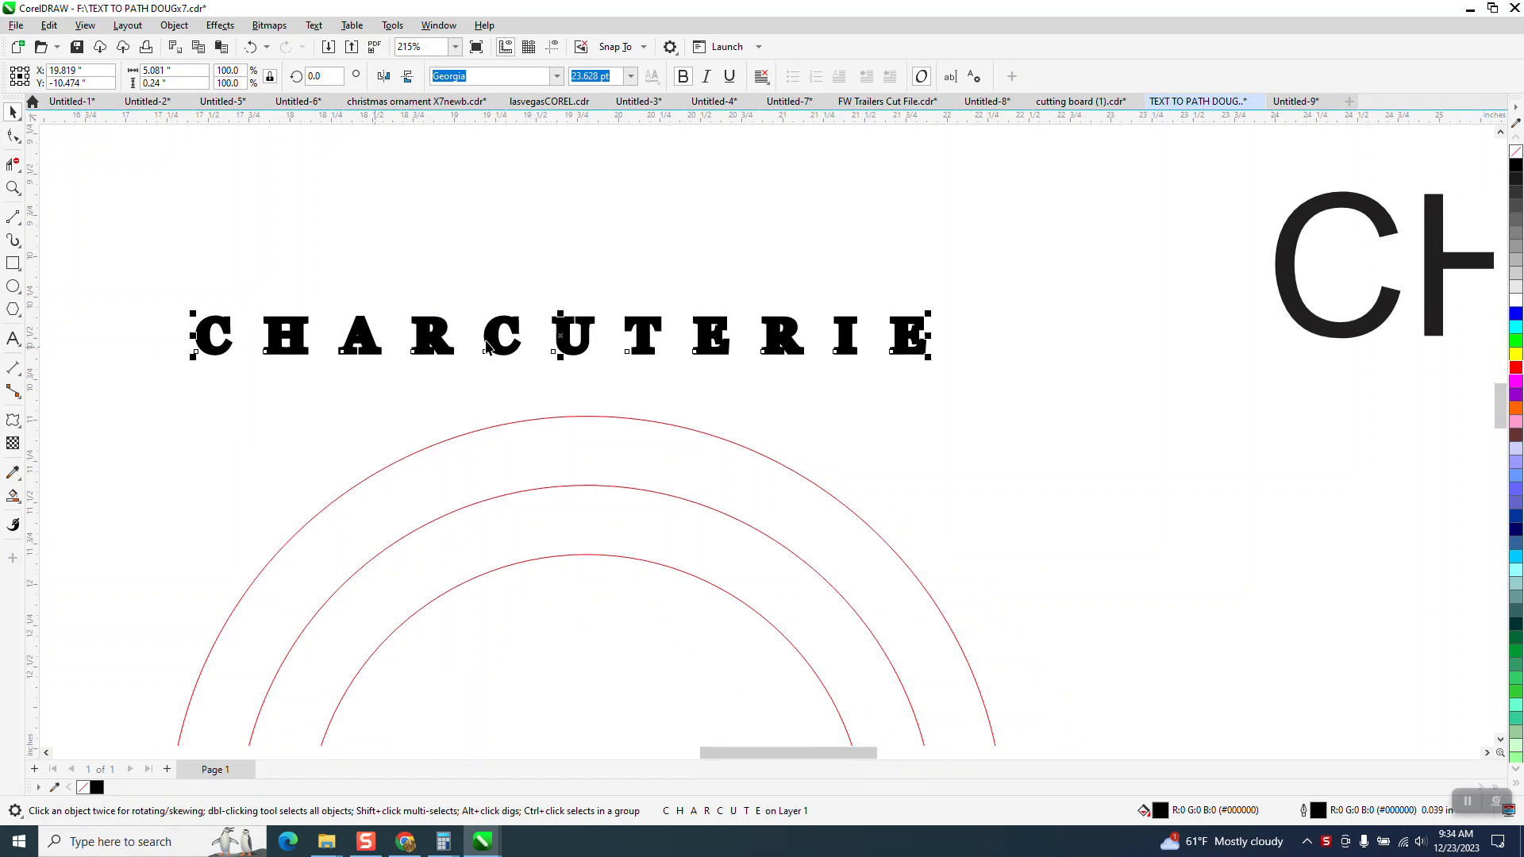
pyautogui.scroll(-1, 774, 229)
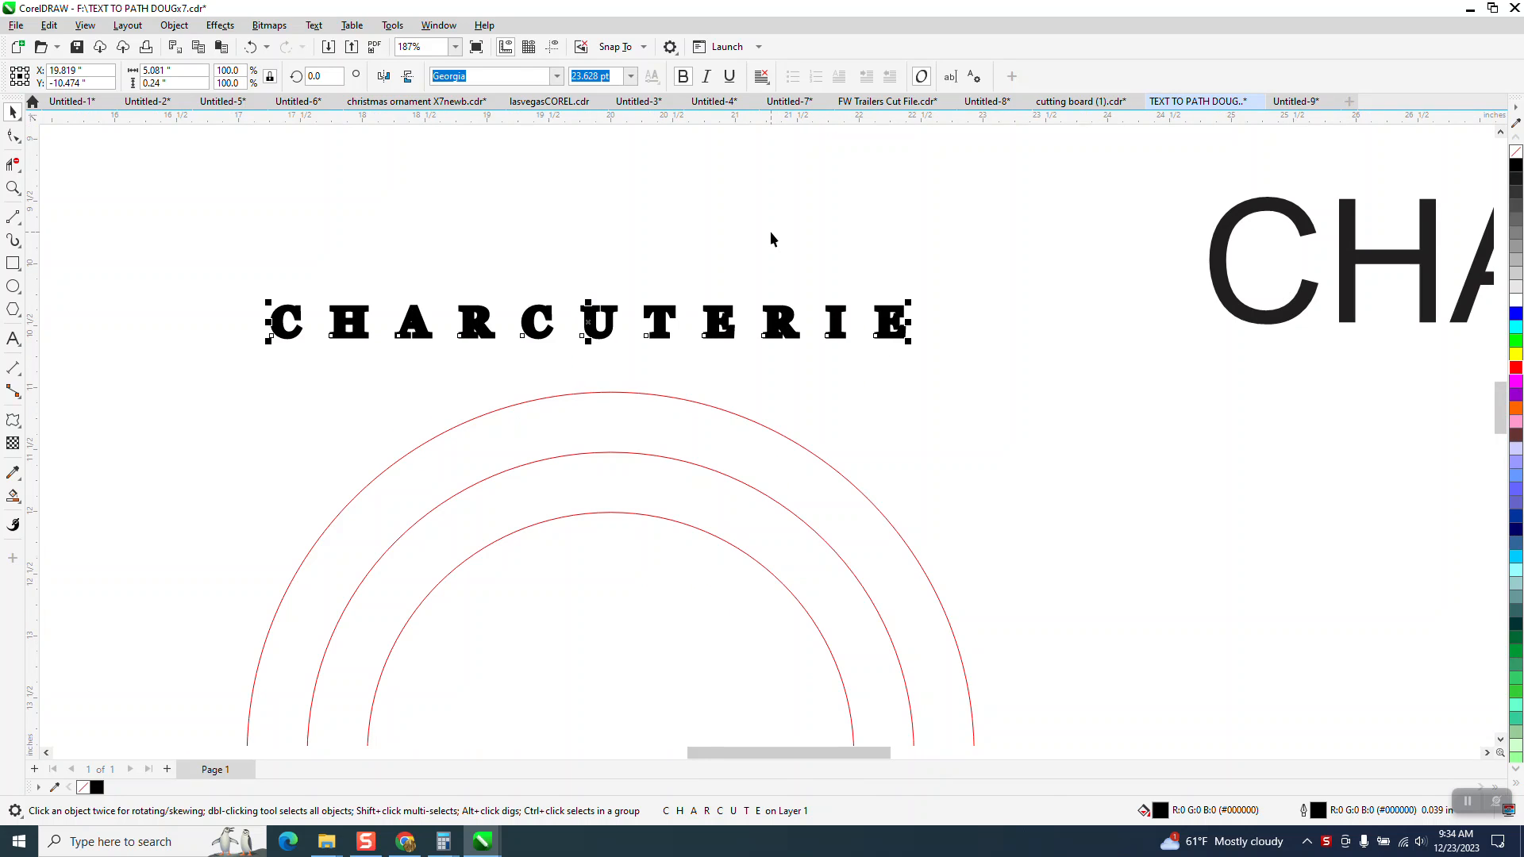
pyautogui.moveTo(592, 320); pyautogui.dragTo(670, 308)
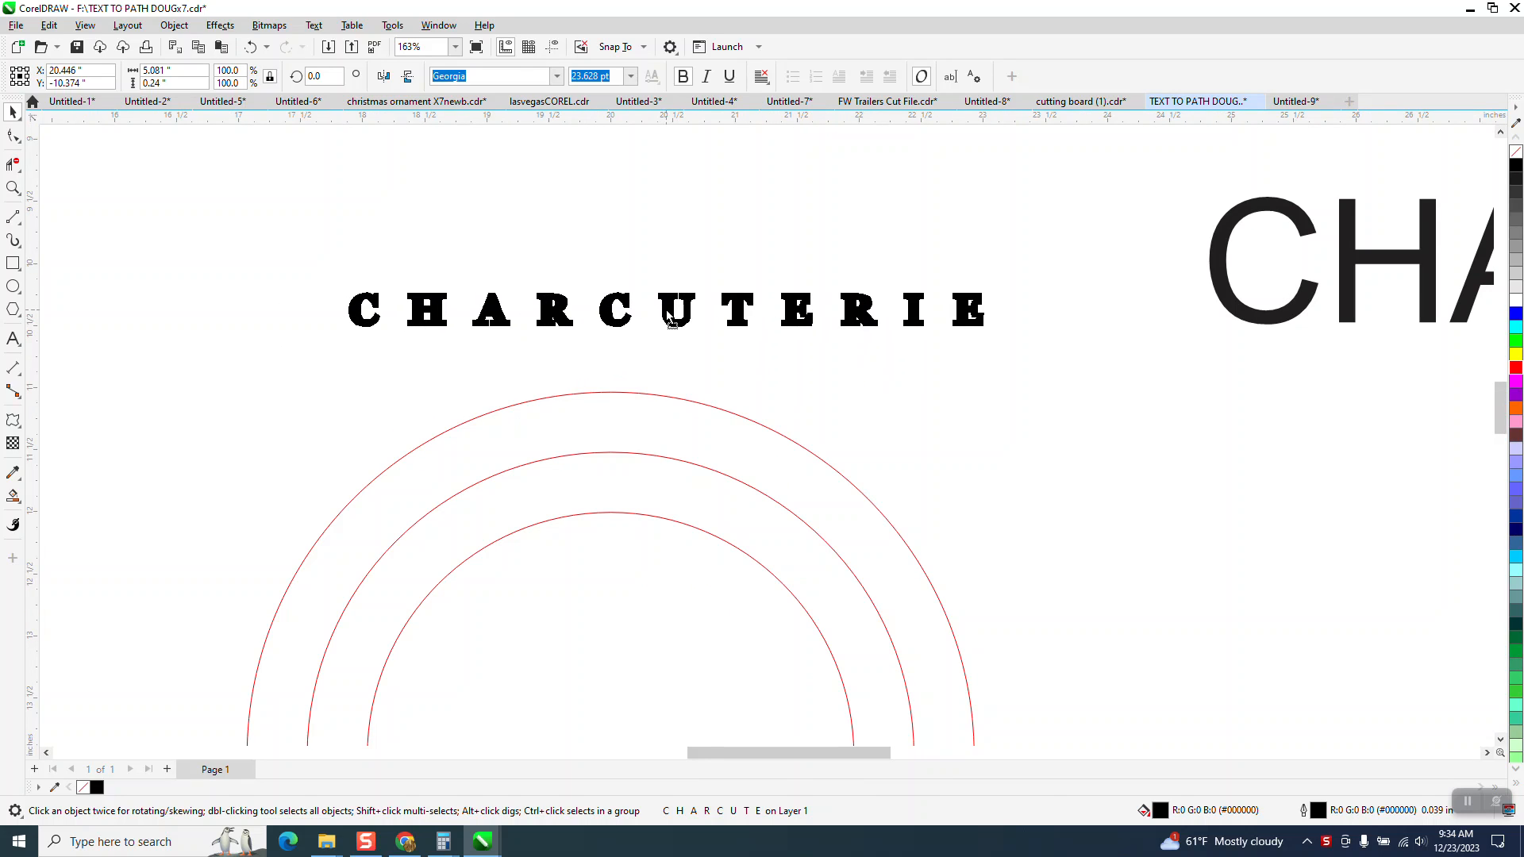
# - Remove the outline from the spaced CHARCUTERIE text, fill it solid black, and move it higher, roughly centred above the circles
pyautogui.click(1516, 154)
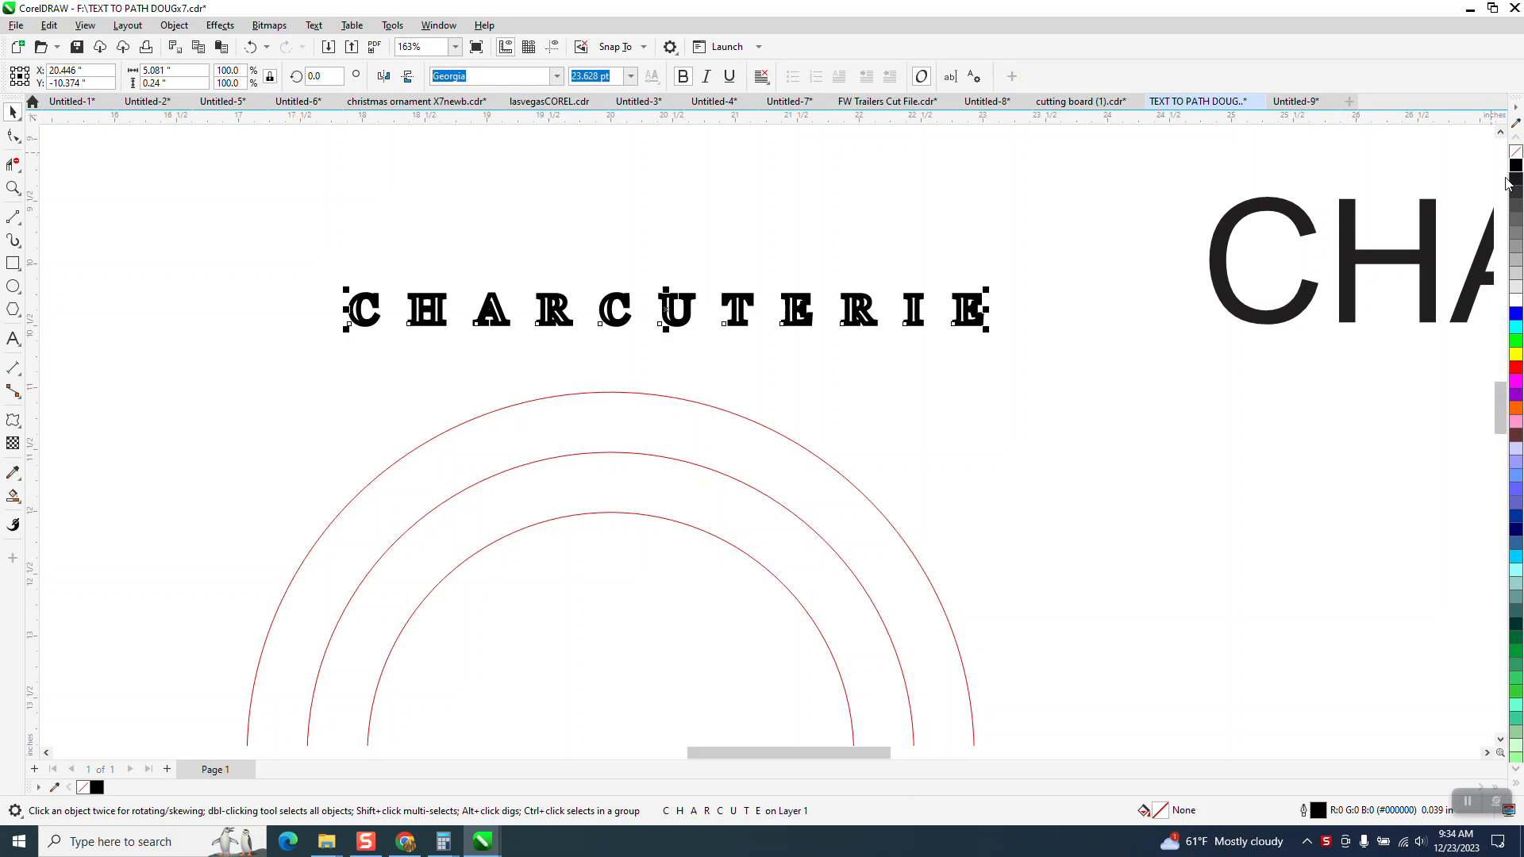
pyautogui.rightClick(1516, 179)
pyautogui.click(1516, 178)
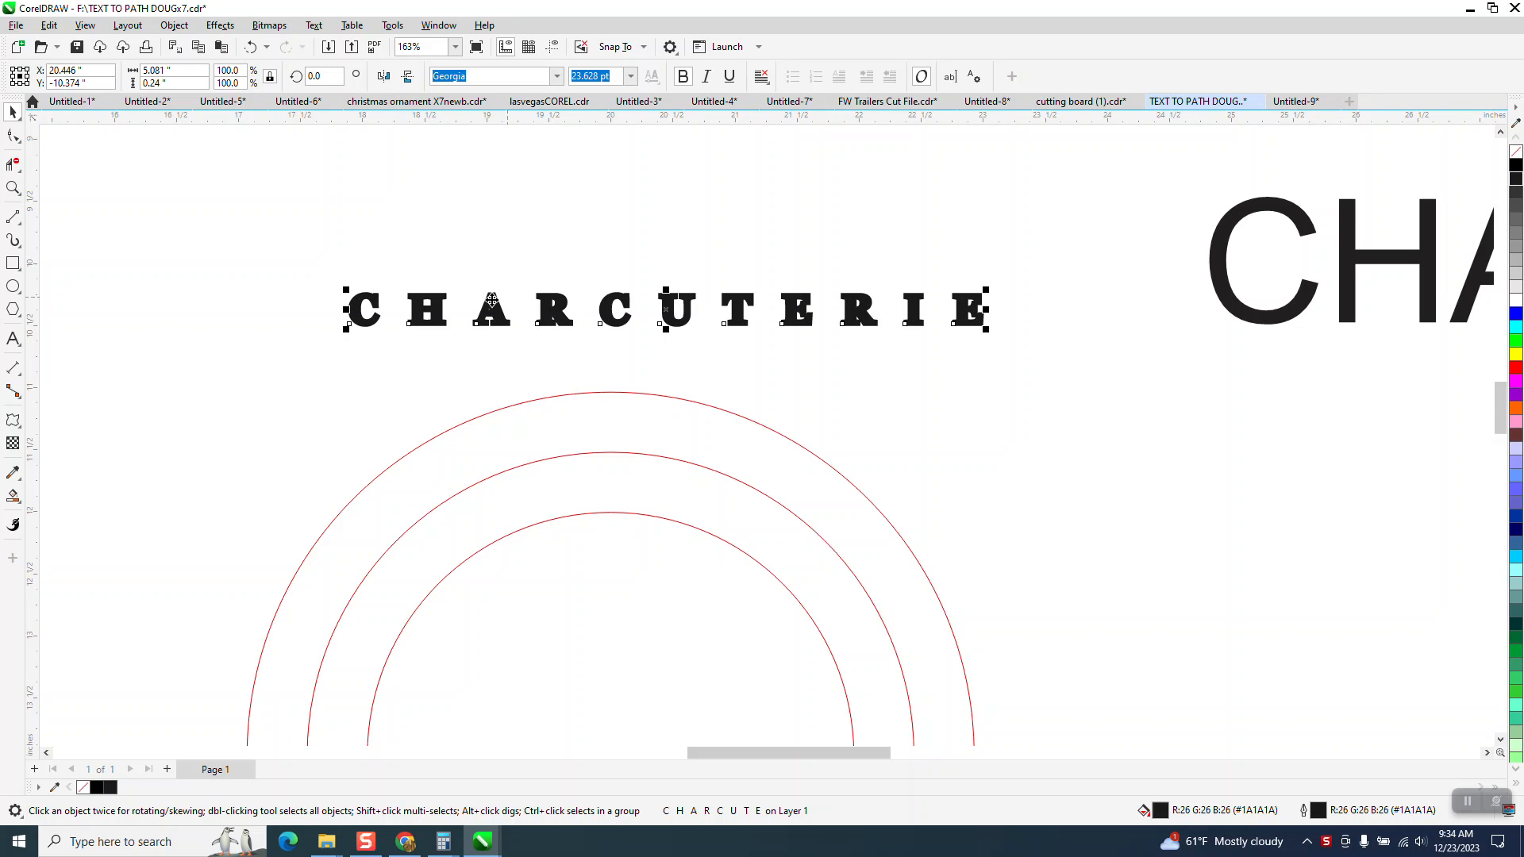
pyautogui.click(1517, 153)
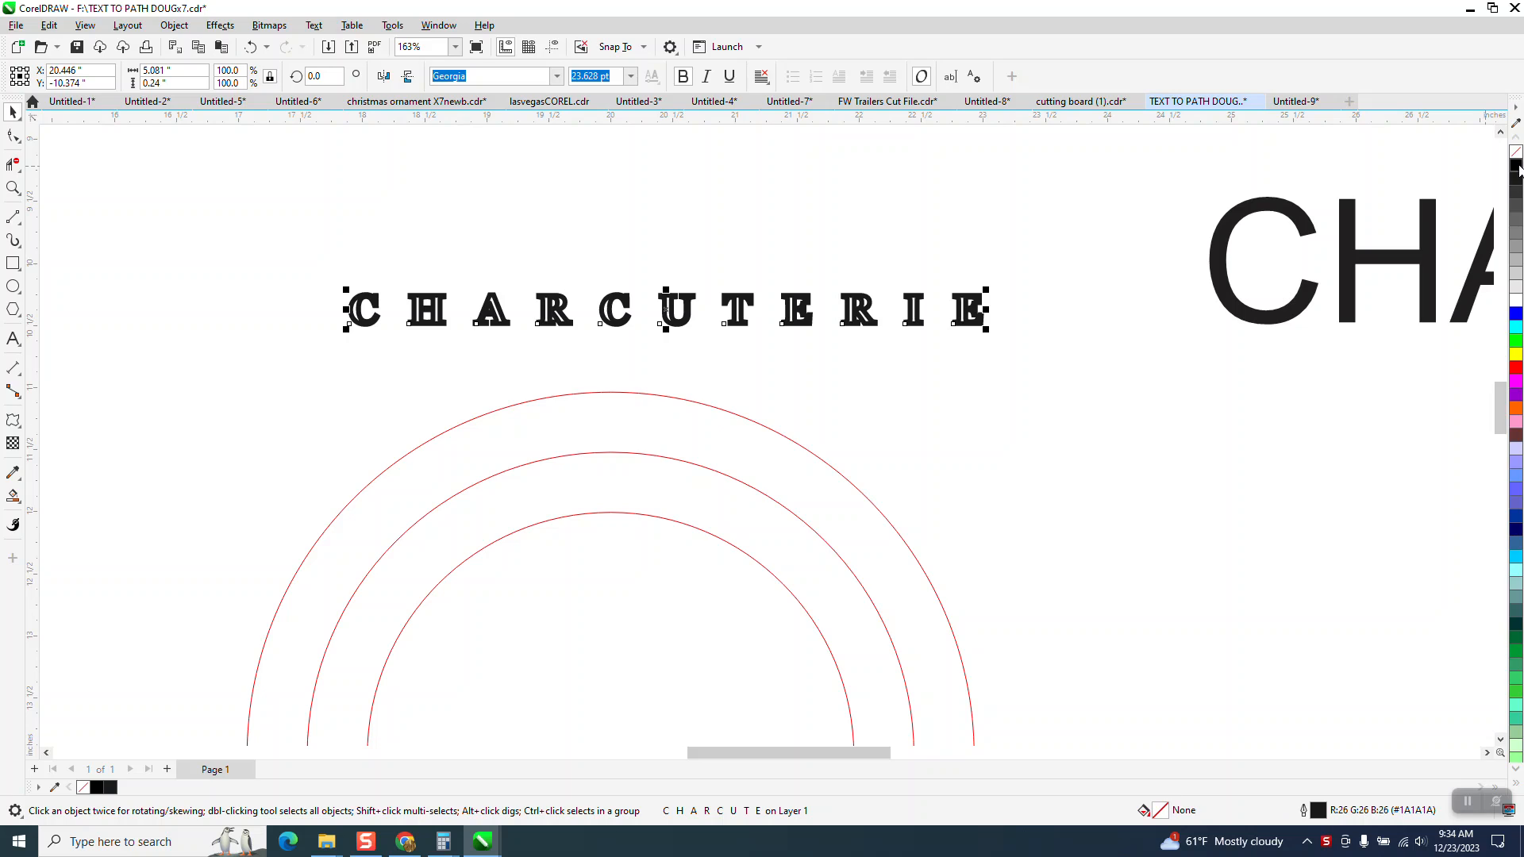
pyautogui.rightClick(1517, 154)
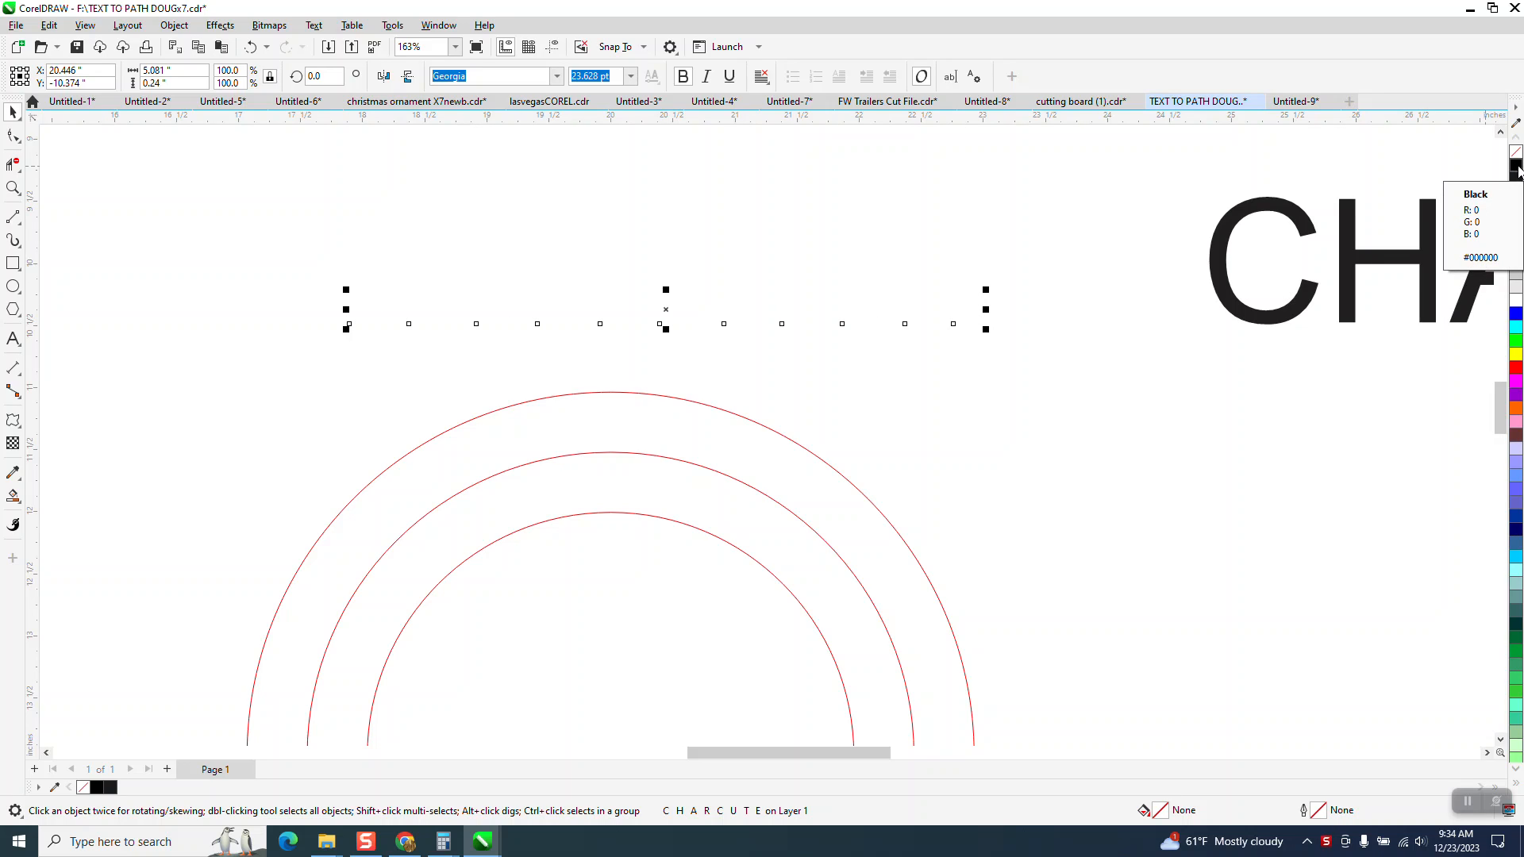
pyautogui.click(1517, 167)
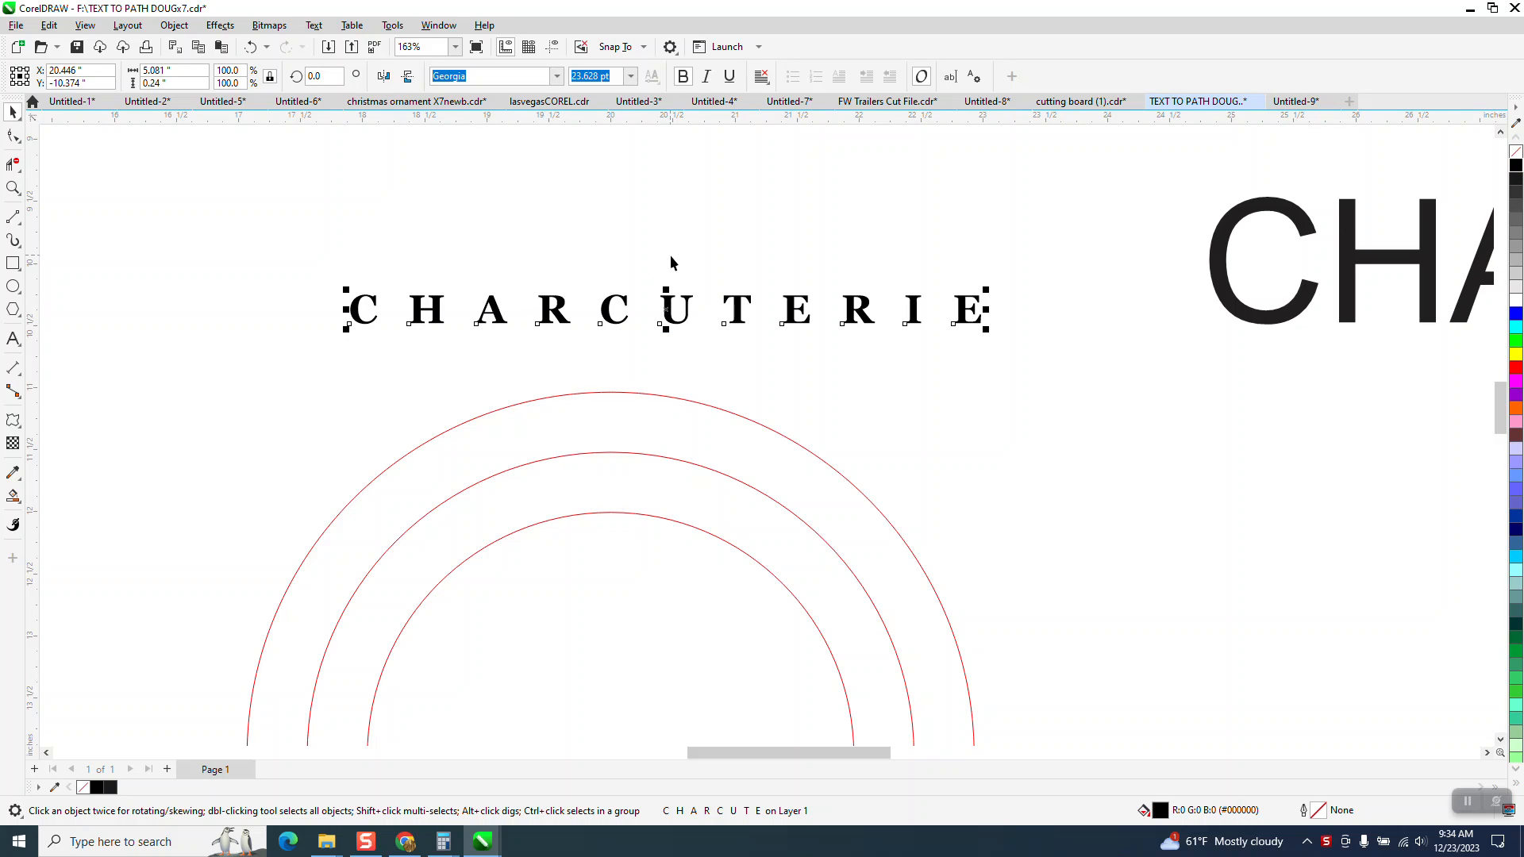
pyautogui.moveTo(667, 310); pyautogui.dragTo(620, 250)
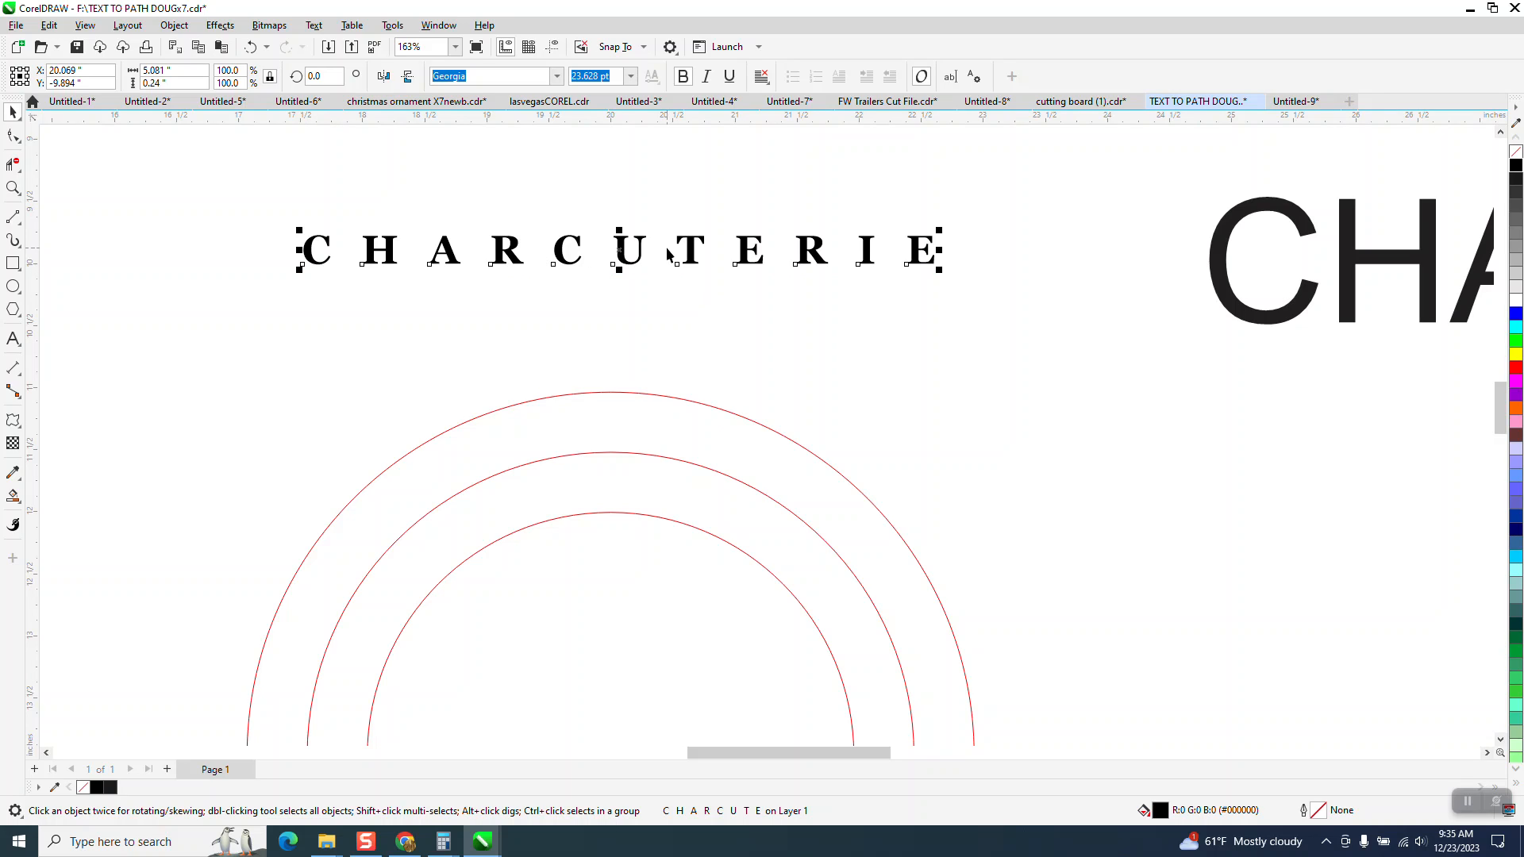
# - Try fitting the bold spaced CHARCUTERIE text to the outermost circle as its path
pyautogui.click(314, 26)
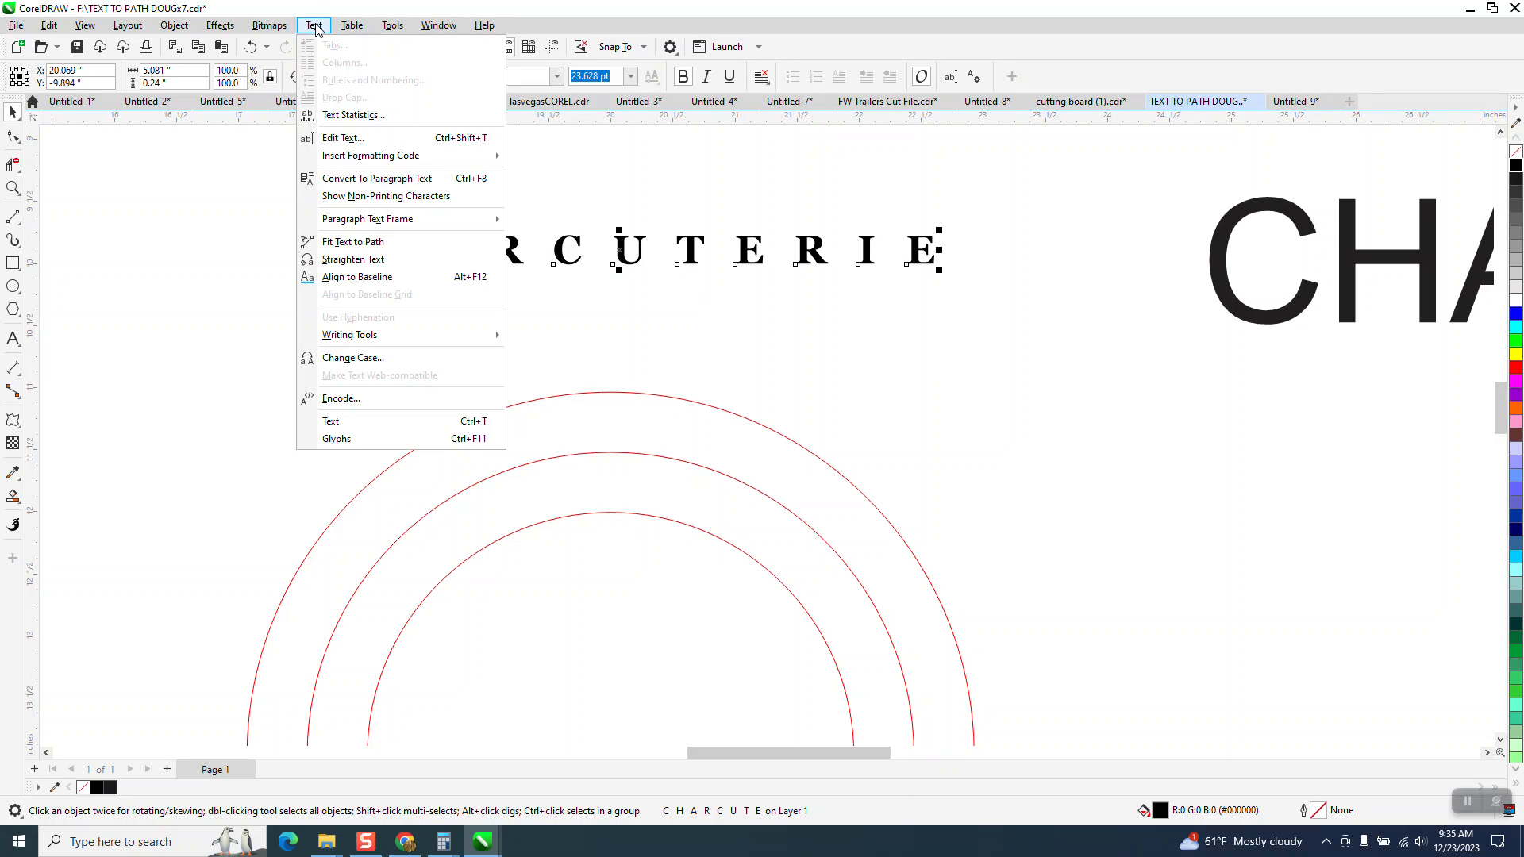
pyautogui.click(349, 241)
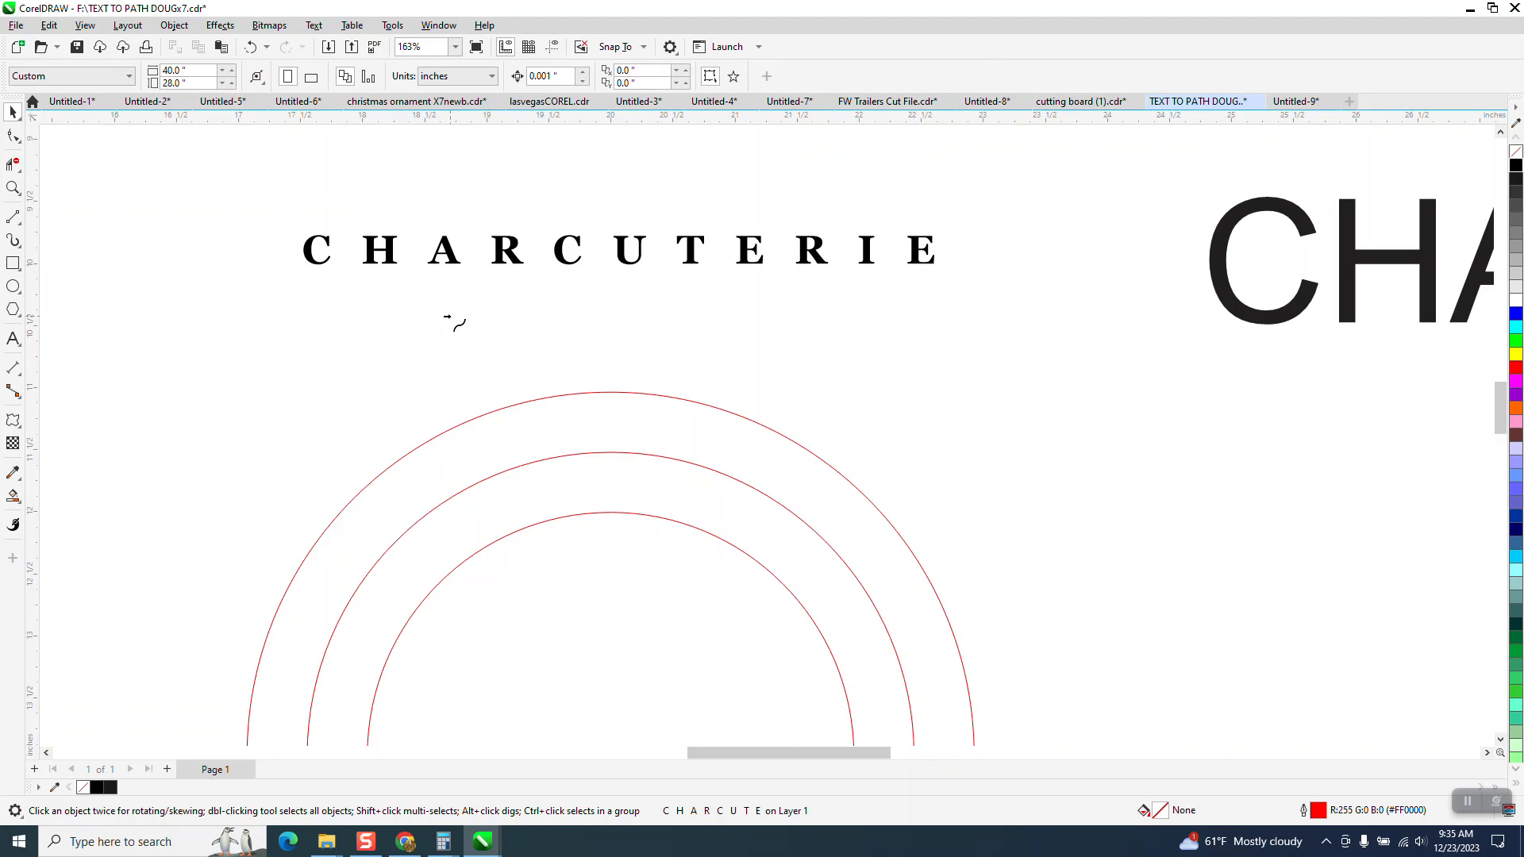
pyautogui.click(512, 408)
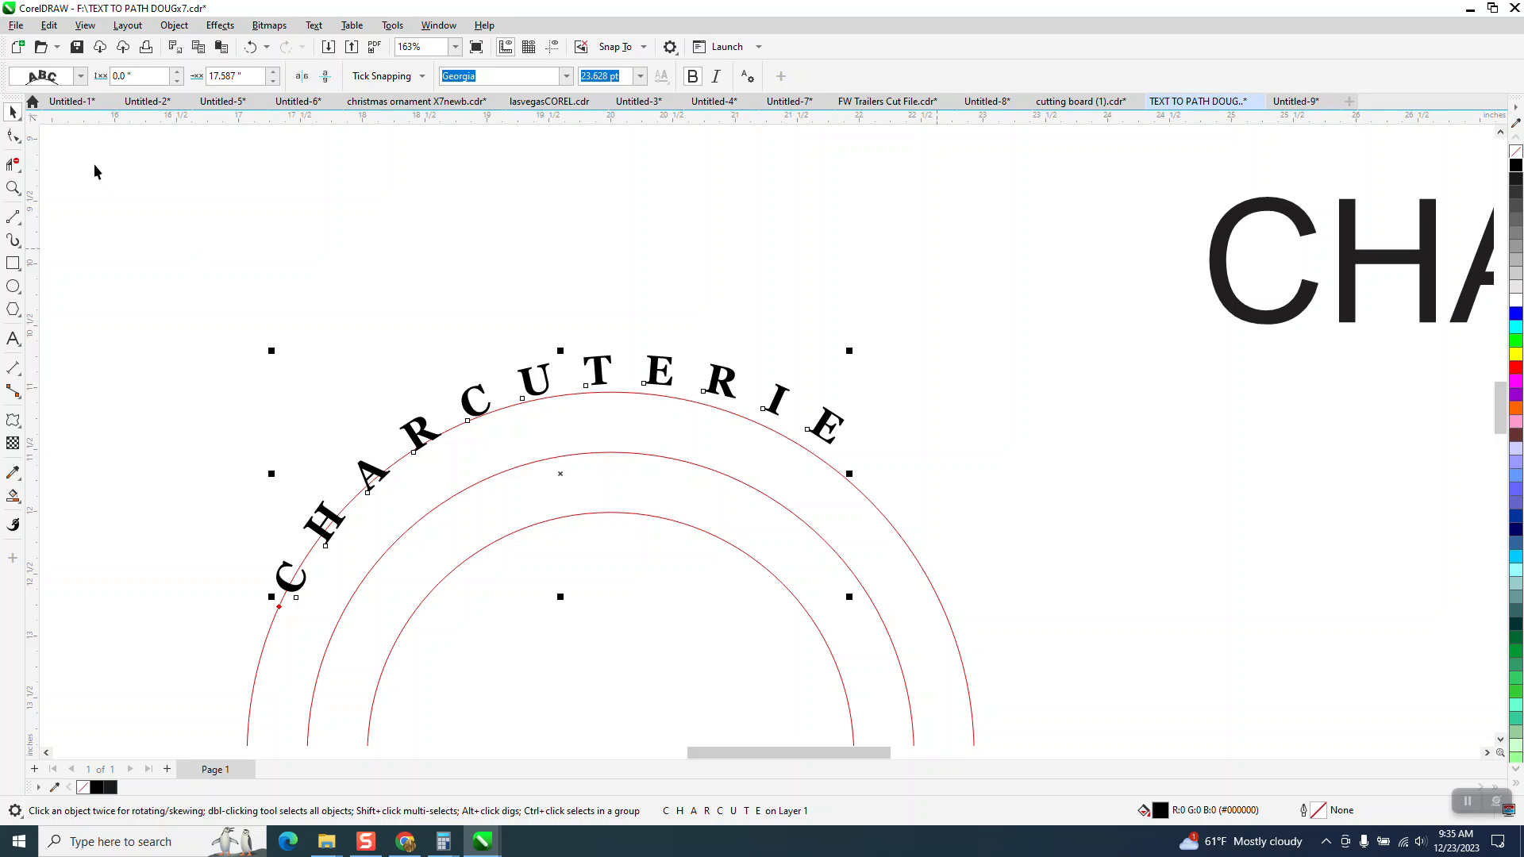
pyautogui.scroll(-1, 362, 227)
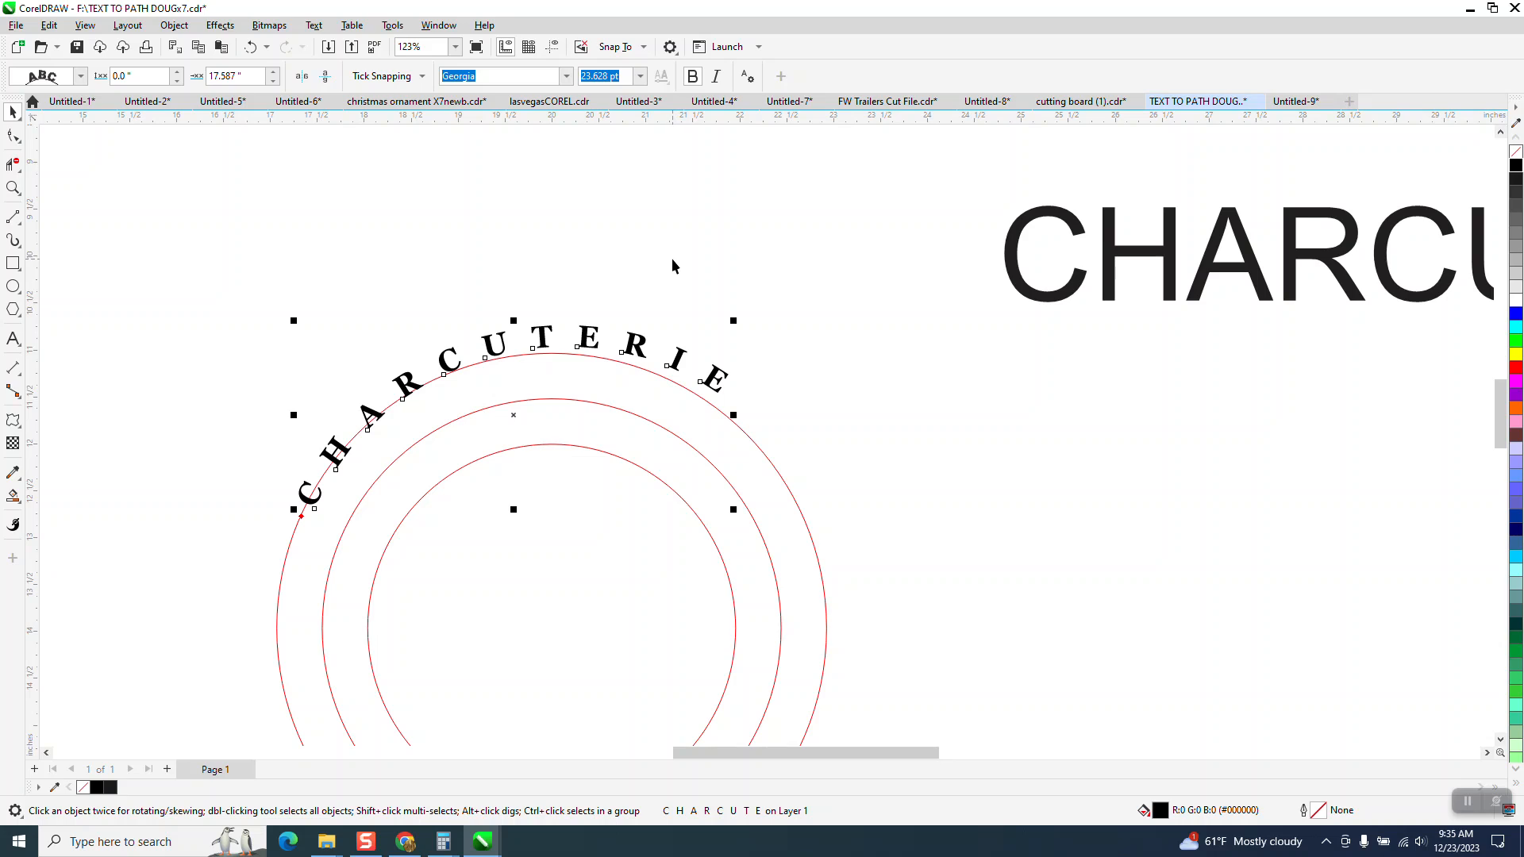
pyautogui.scroll(-1, 660, 267)
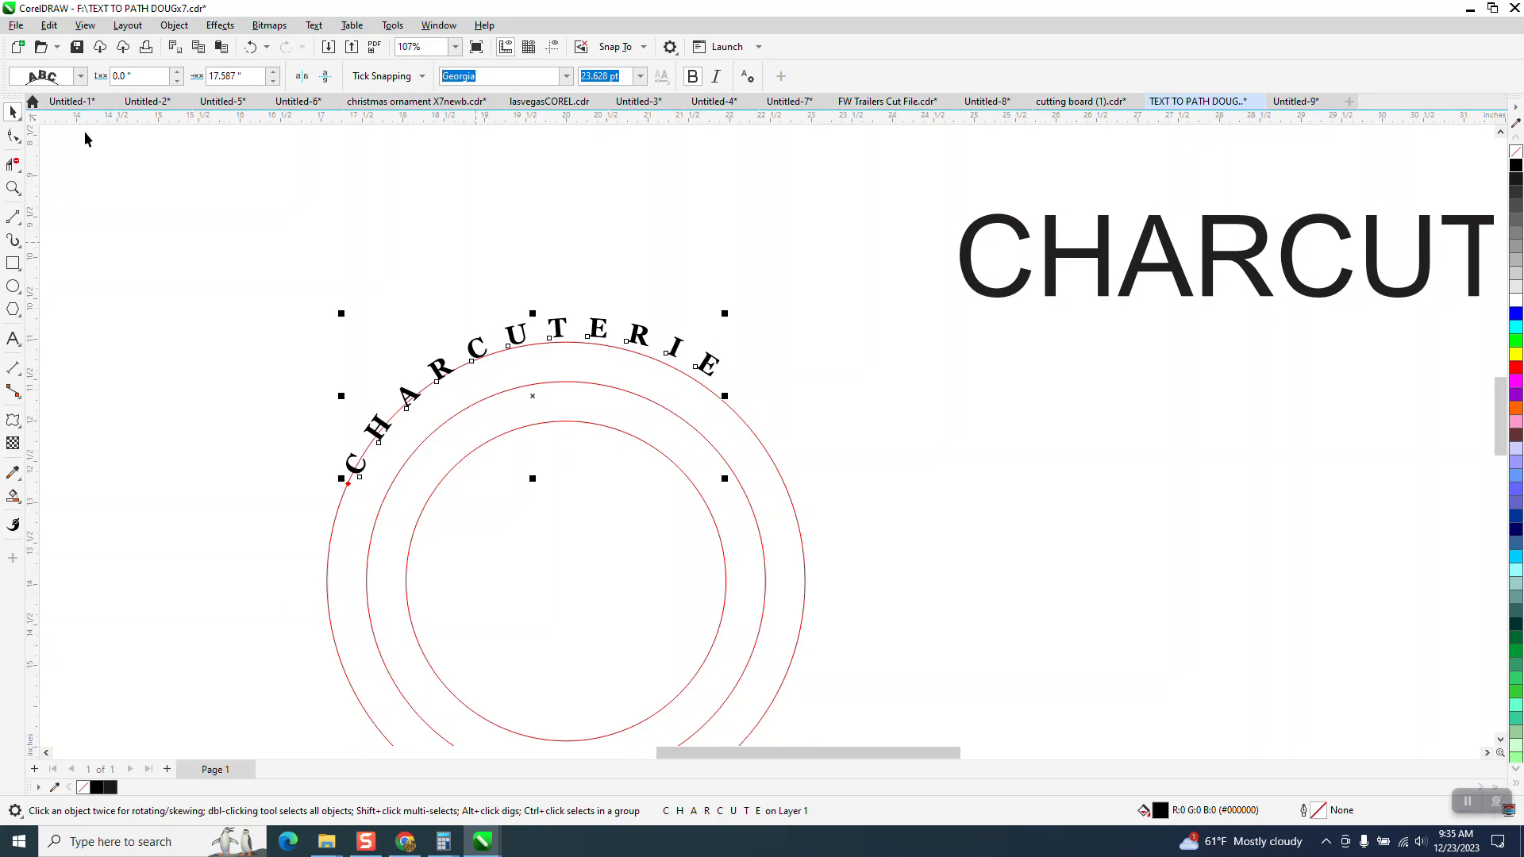
pyautogui.click(12, 188)
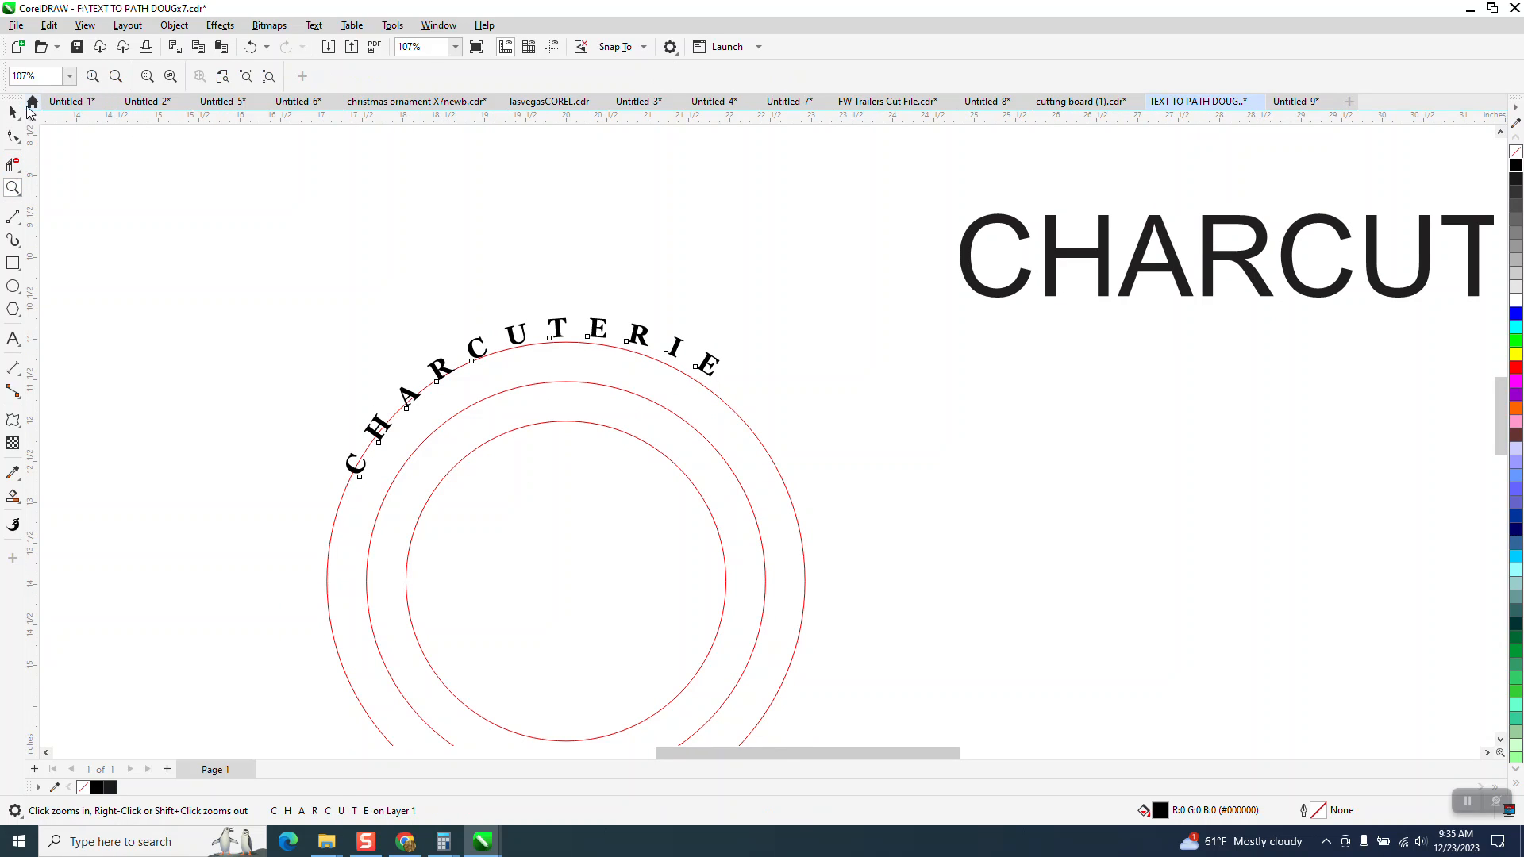
pyautogui.click(252, 49)
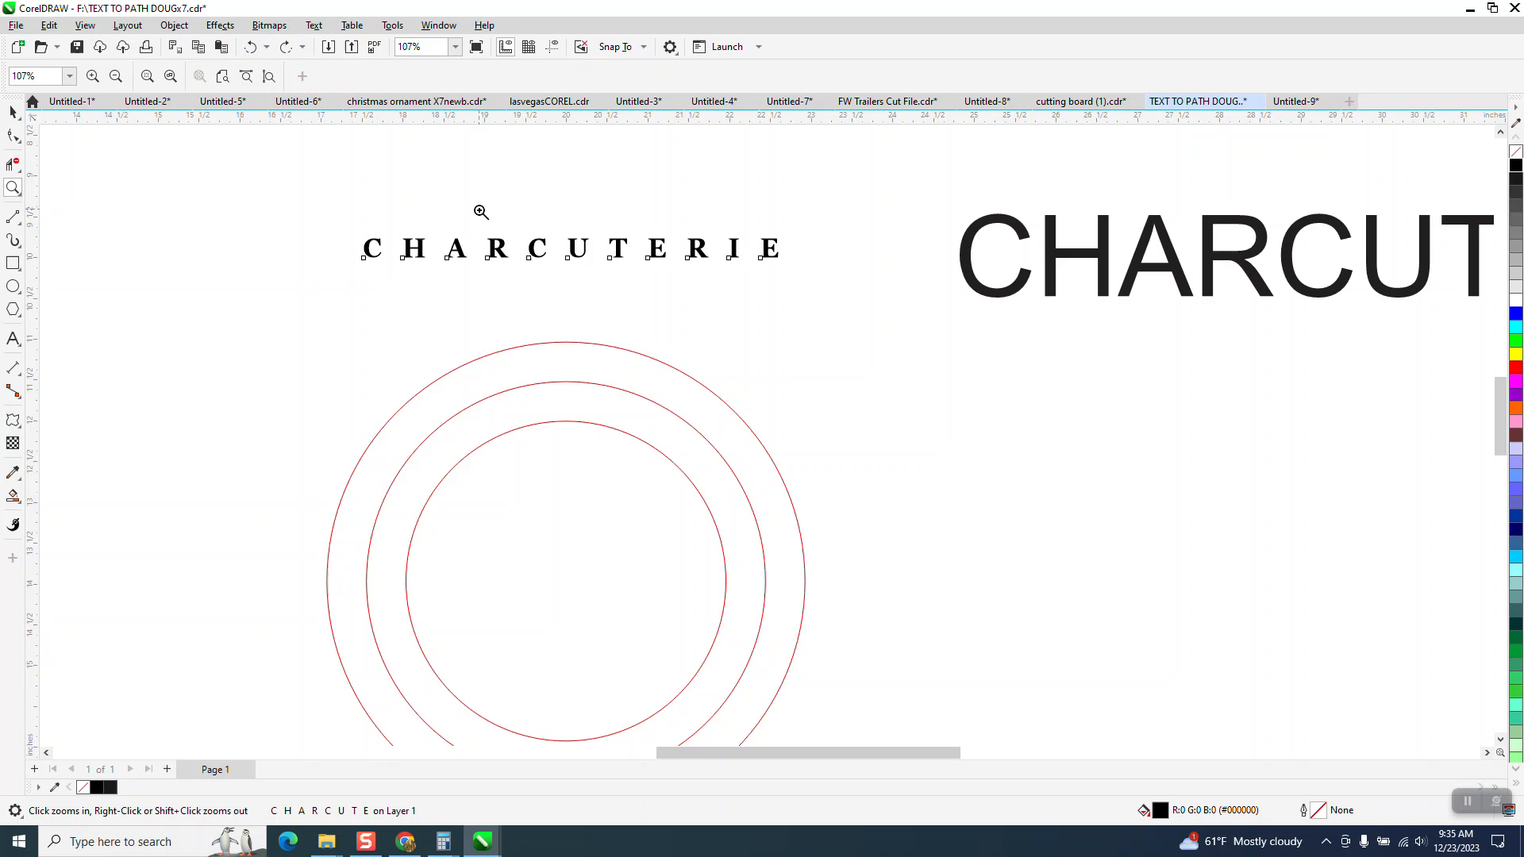
# - Change the large Arial CHARCUTERIE text to the Georgia font and move it directly above the bold spaced text
pyautogui.scroll(-5, 436, 278)
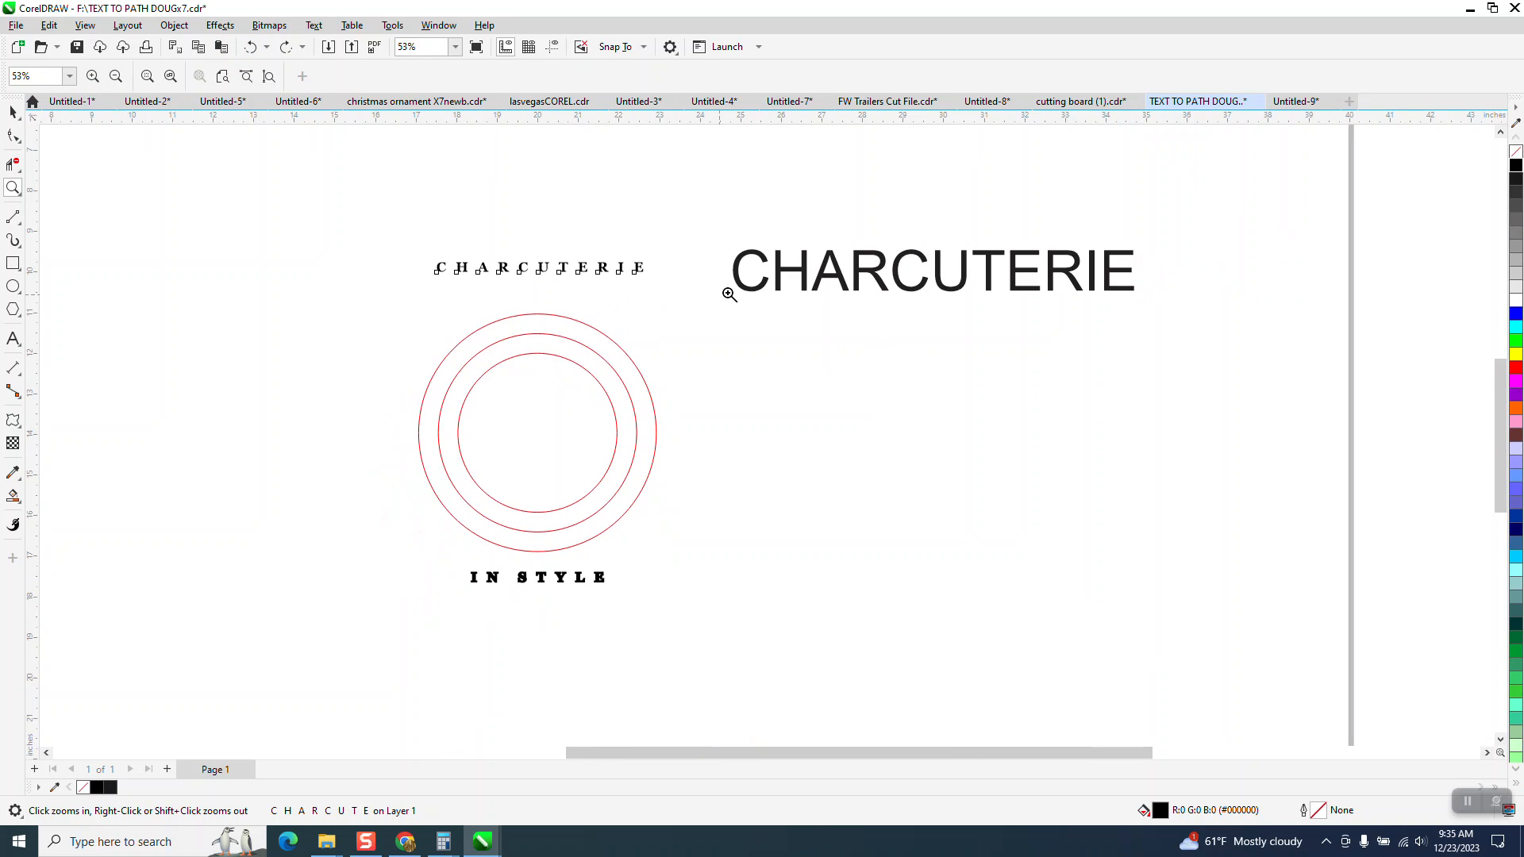
pyautogui.click(12, 112)
pyautogui.click(492, 267)
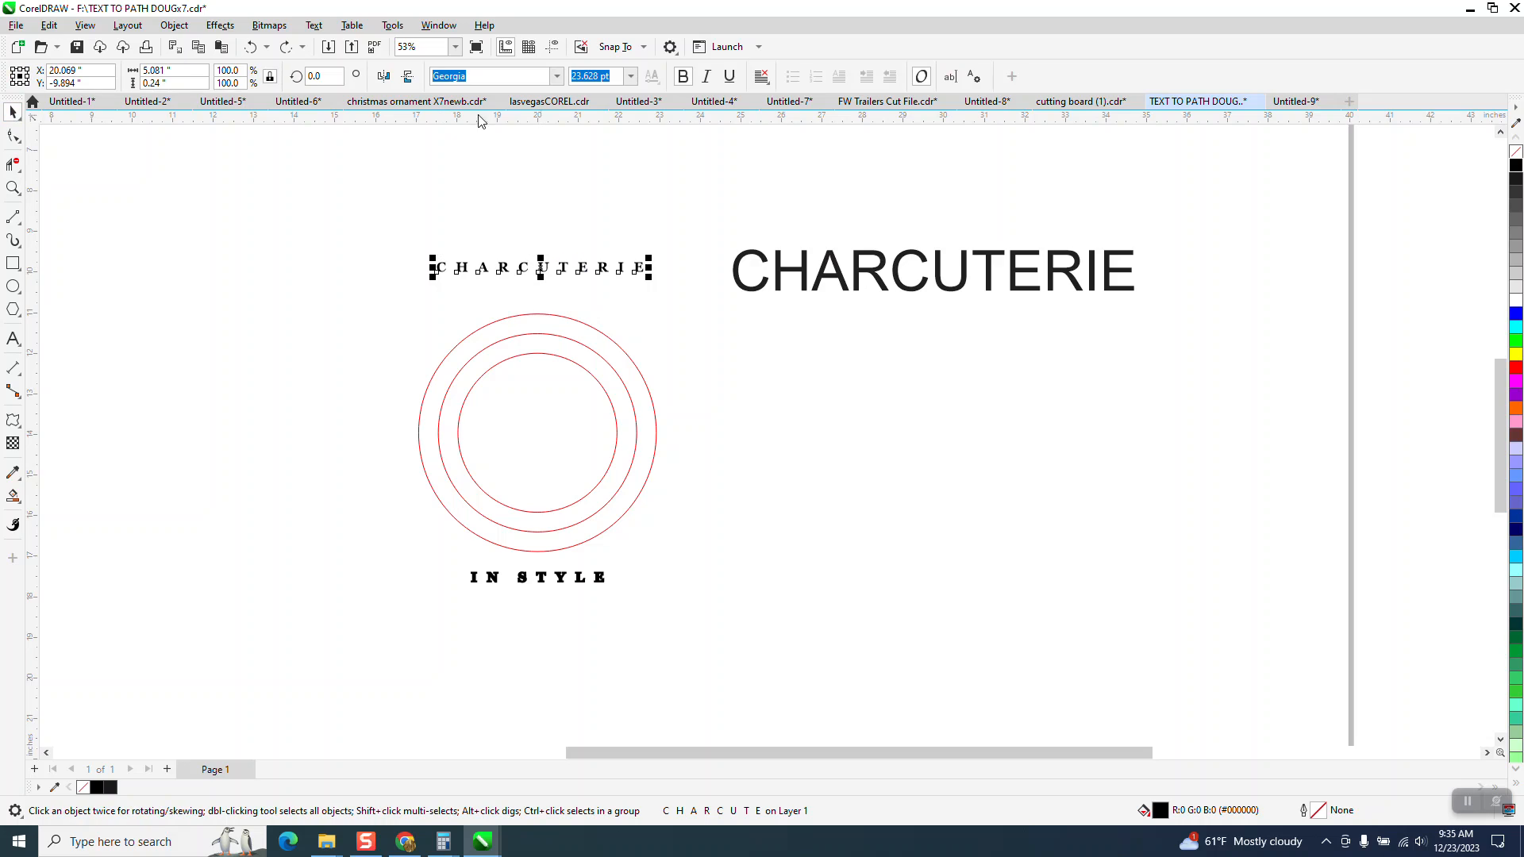
pyautogui.click(755, 298)
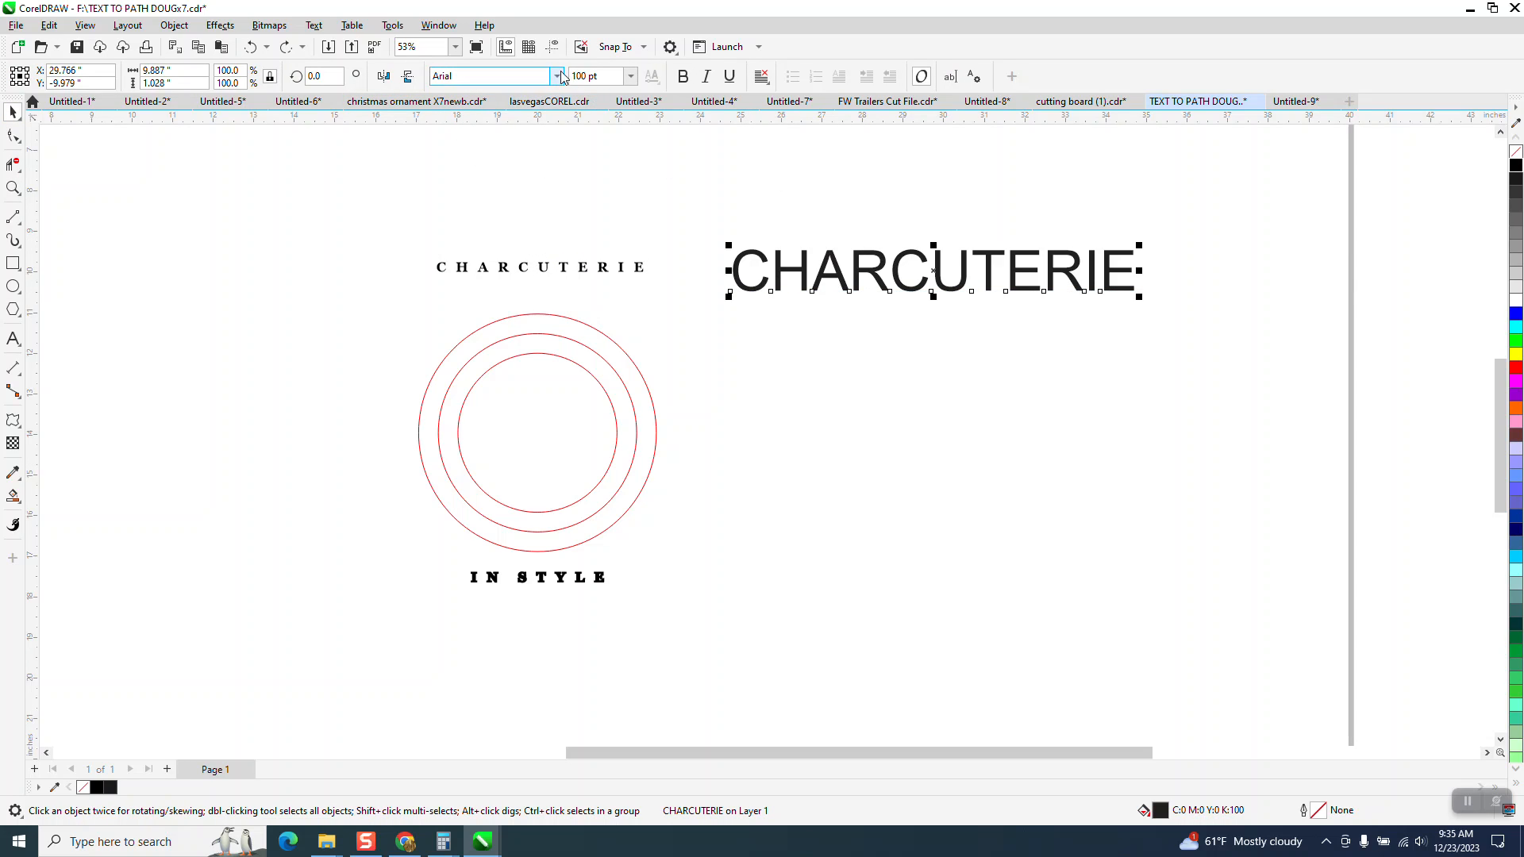
pyautogui.click(488, 76)
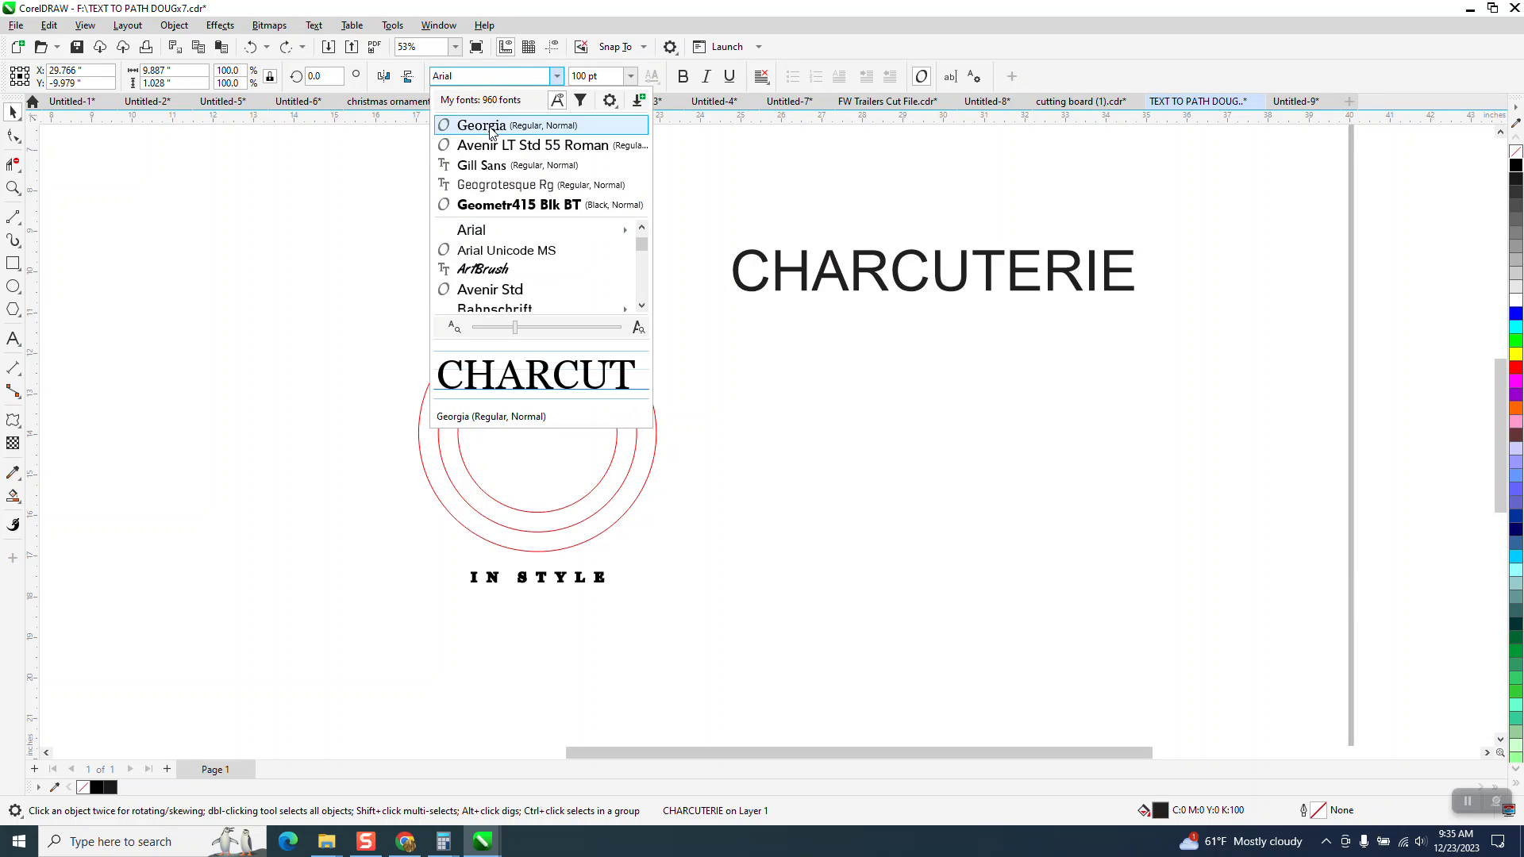
pyautogui.click(493, 127)
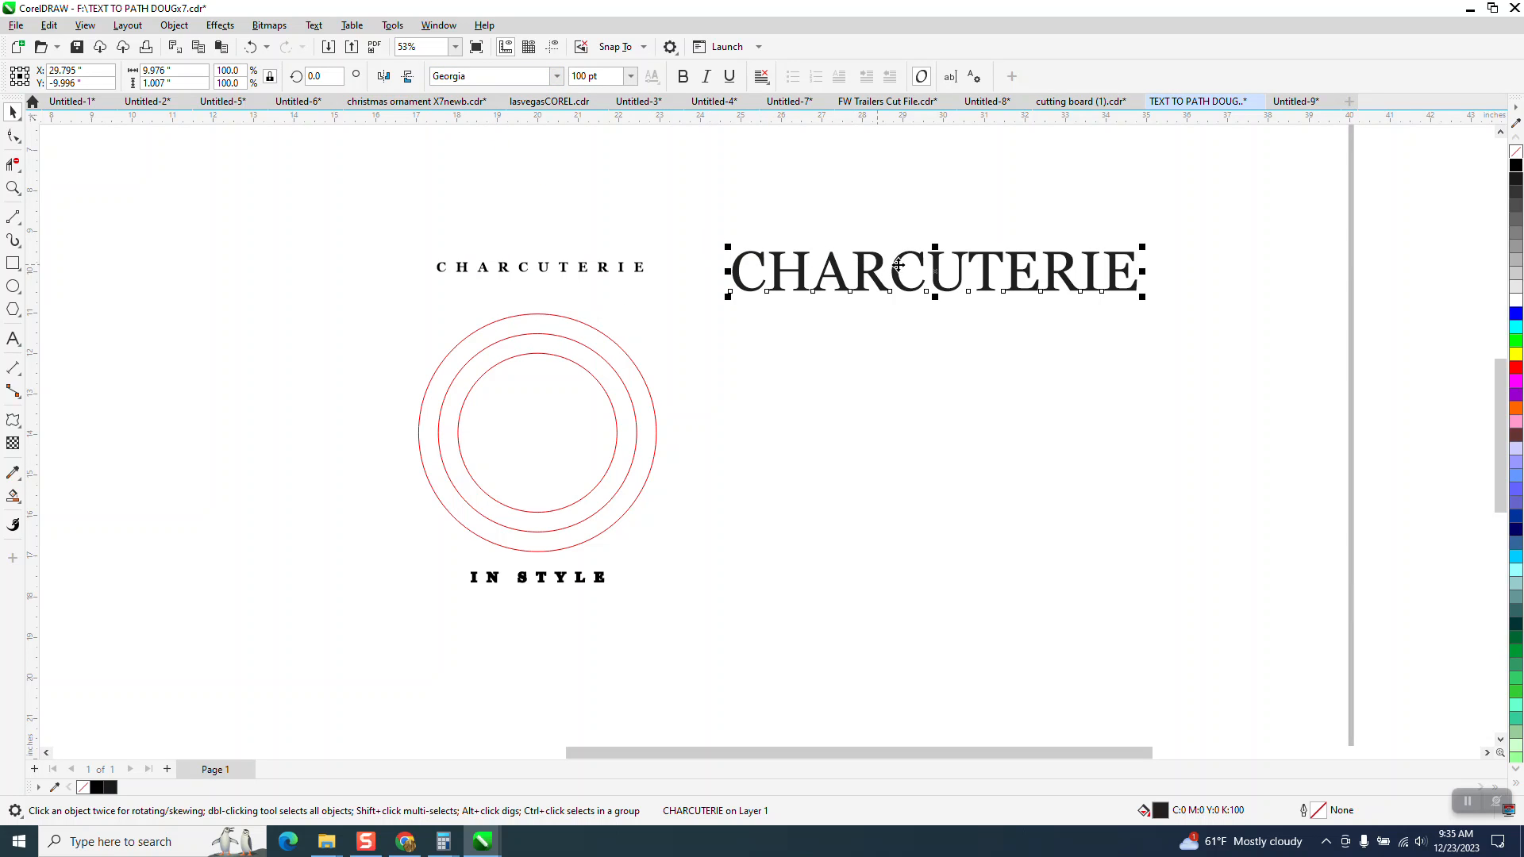
pyautogui.moveTo(937, 278); pyautogui.dragTo(546, 214)
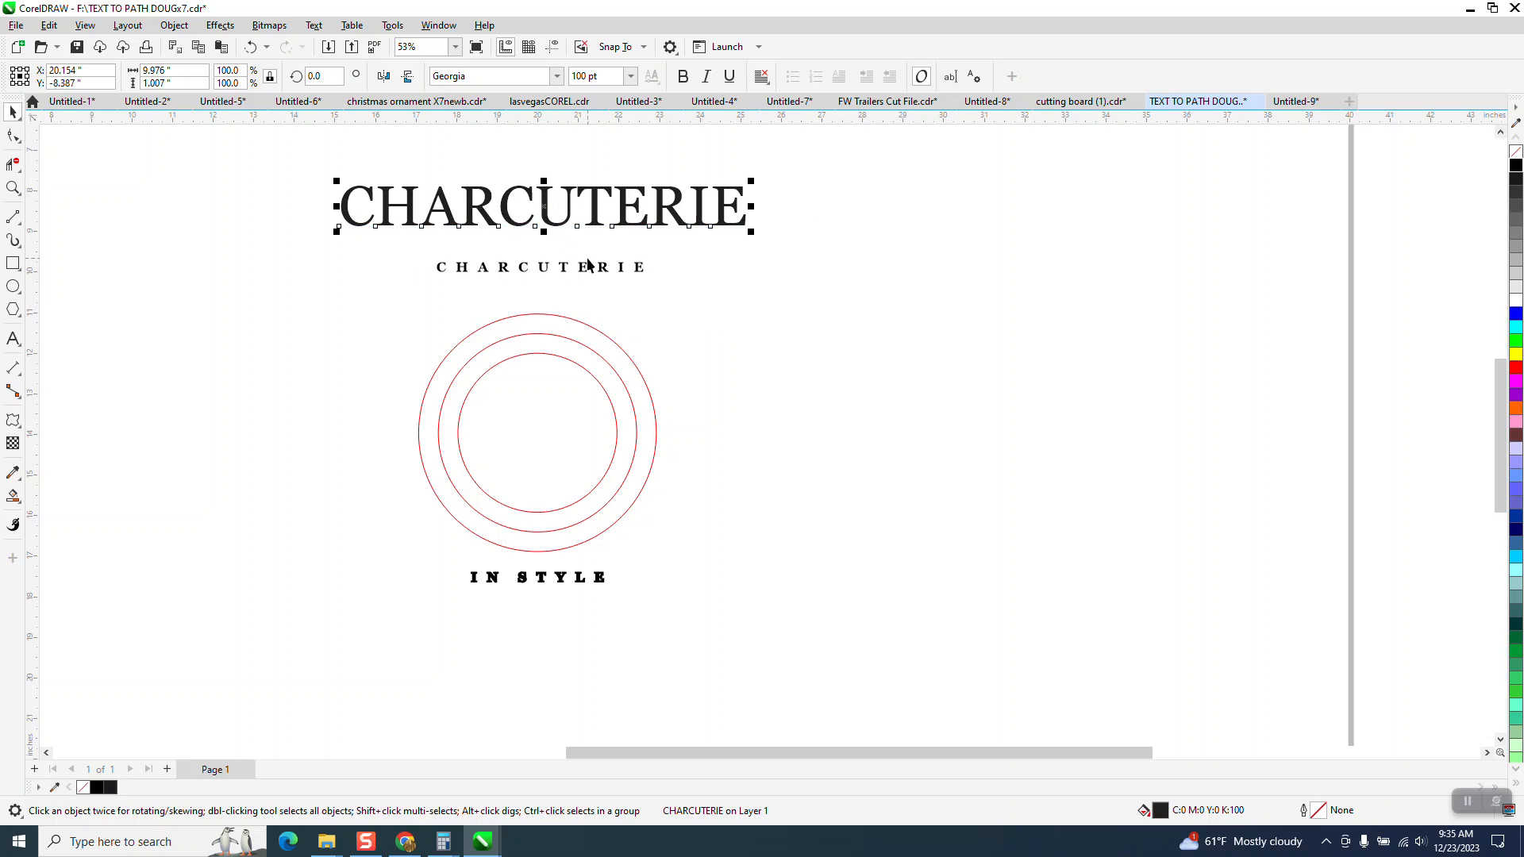
# - Set the font size of both the bold spaced text and the large CHARCUTERIE text to 24 pt
pyautogui.click(585, 270)
pyautogui.click(594, 77)
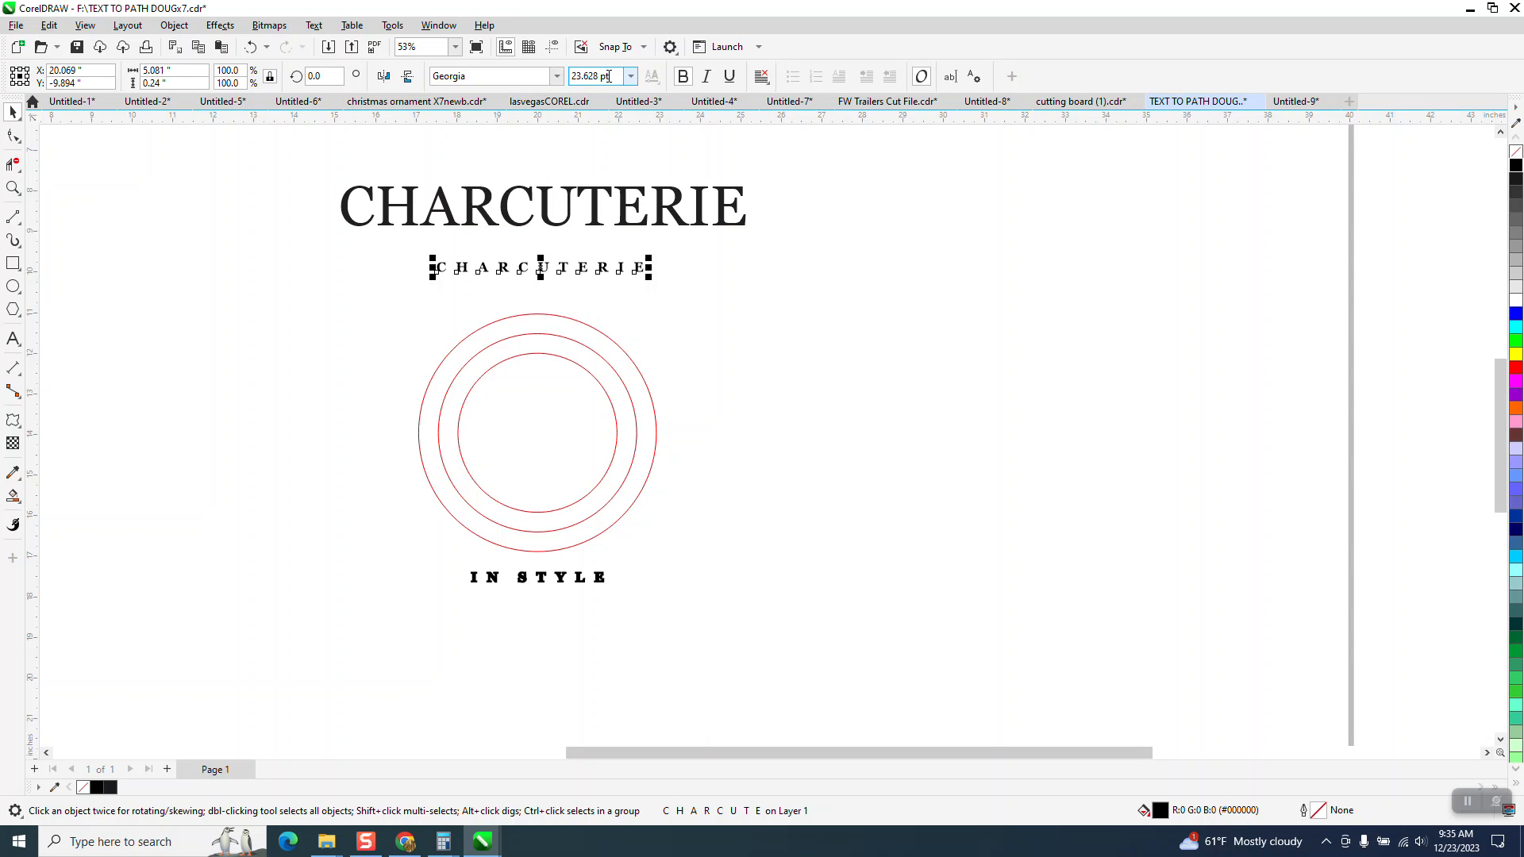
pyautogui.write('24')
pyautogui.press('Return')
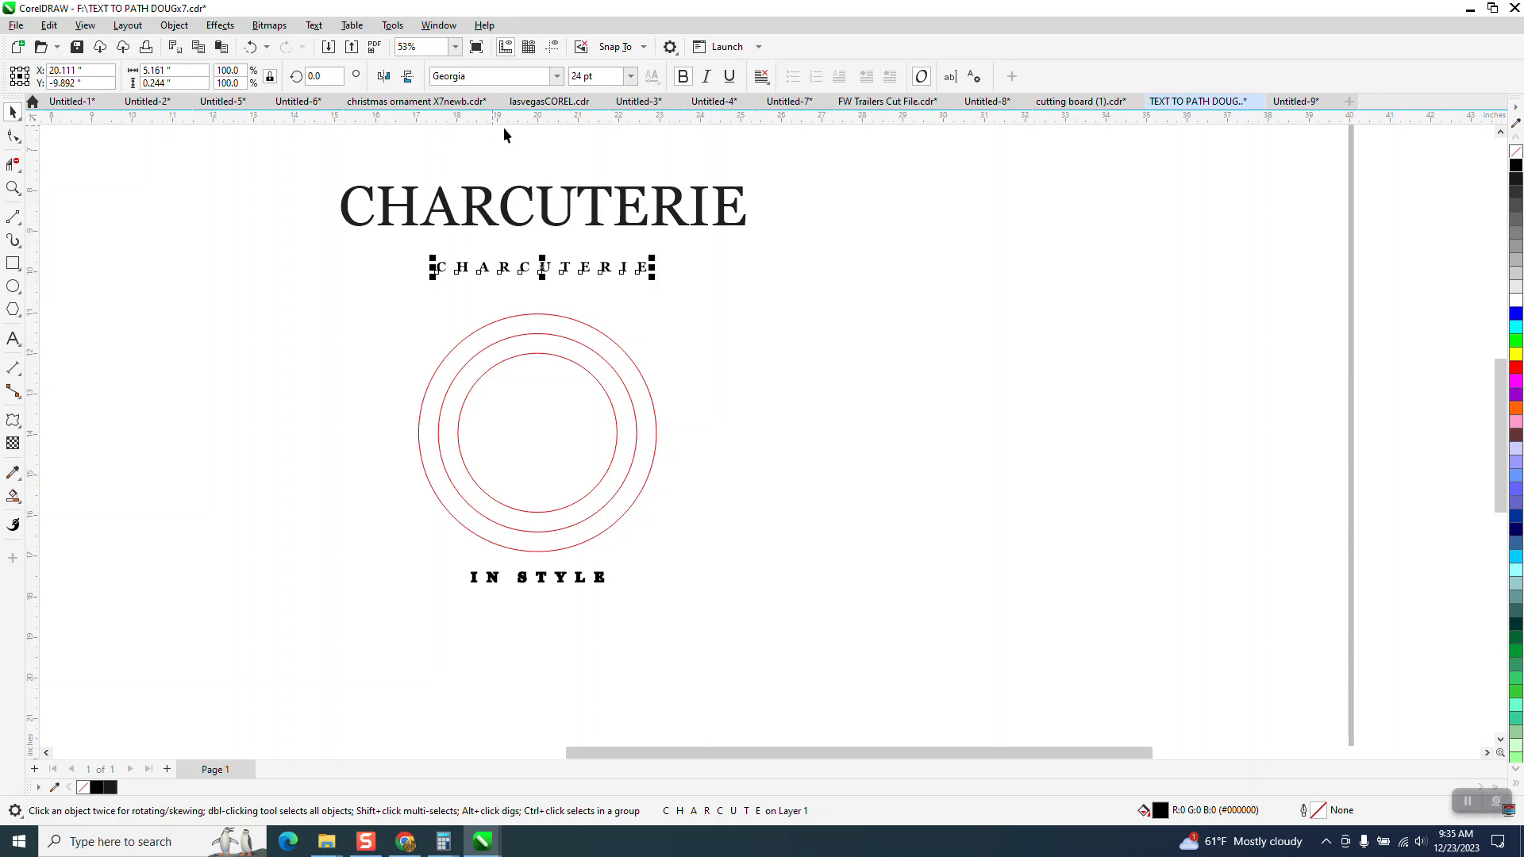
pyautogui.click(598, 203)
pyautogui.click(591, 76)
pyautogui.write('24')
pyautogui.press('Return')
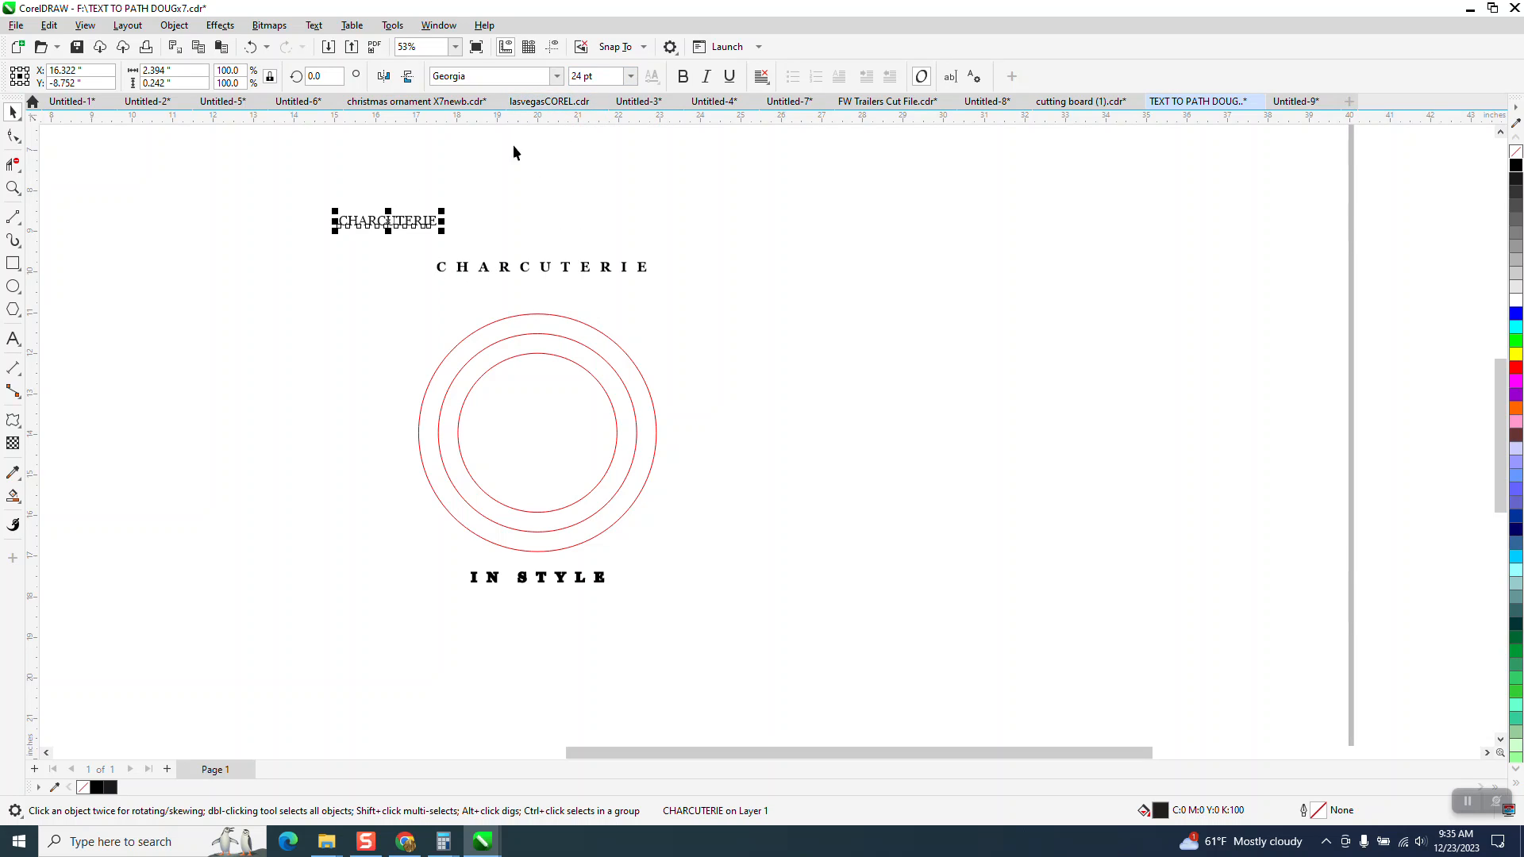
# - Widen the regular CHARCUTERIE text's letter spacing to about 5.05 inches overall and position it just above the bold version
pyautogui.moveTo(438, 239); pyautogui.dragTo(536, 257)
pyautogui.click(14, 188)
pyautogui.moveTo(378, 204); pyautogui.dragTo(895, 368)
pyautogui.click(14, 136)
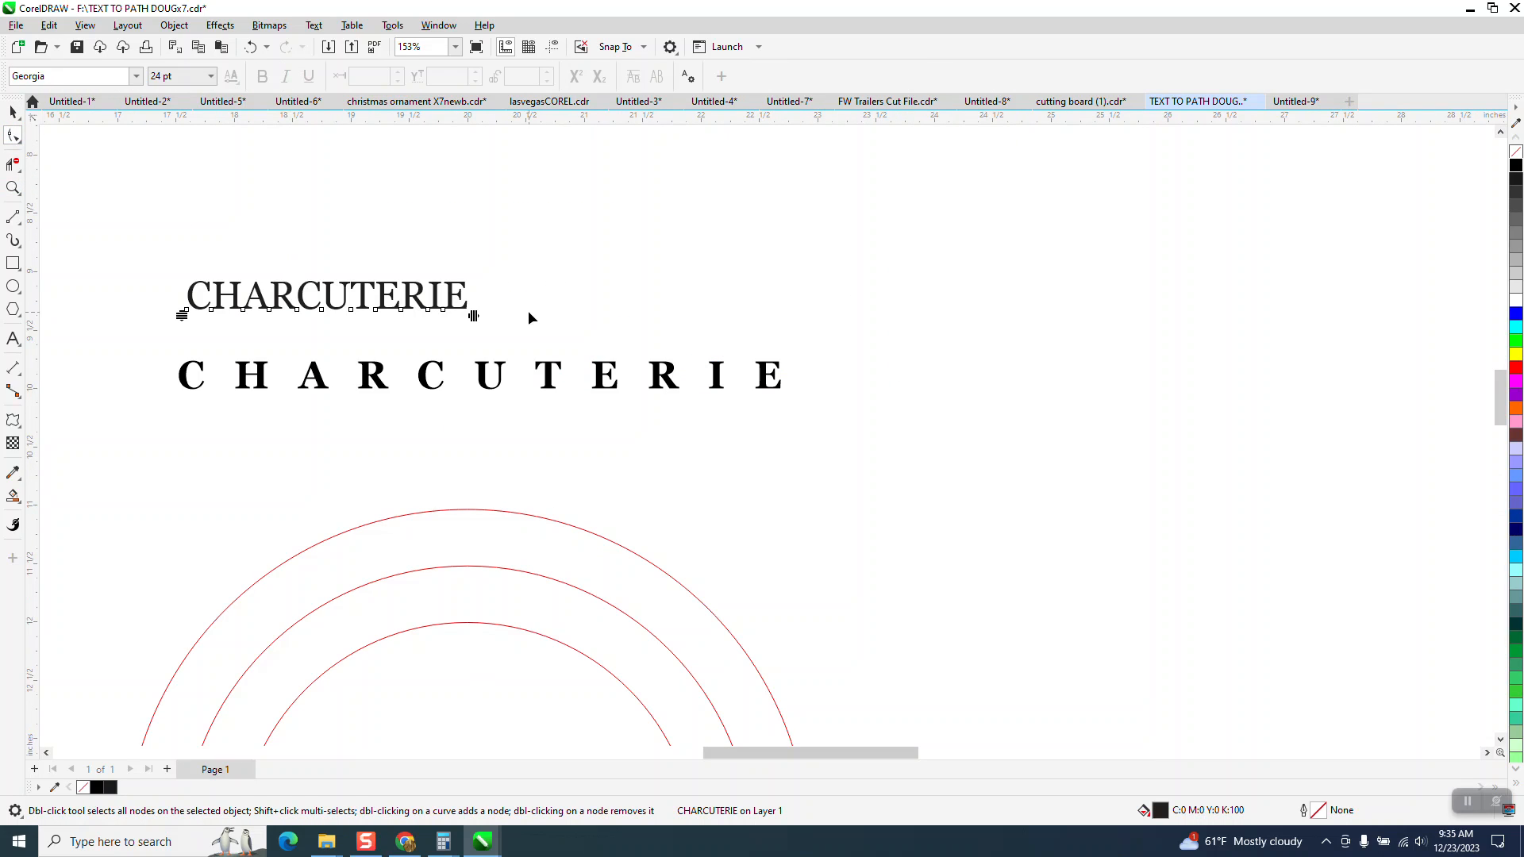
pyautogui.moveTo(475, 316); pyautogui.dragTo(777, 341)
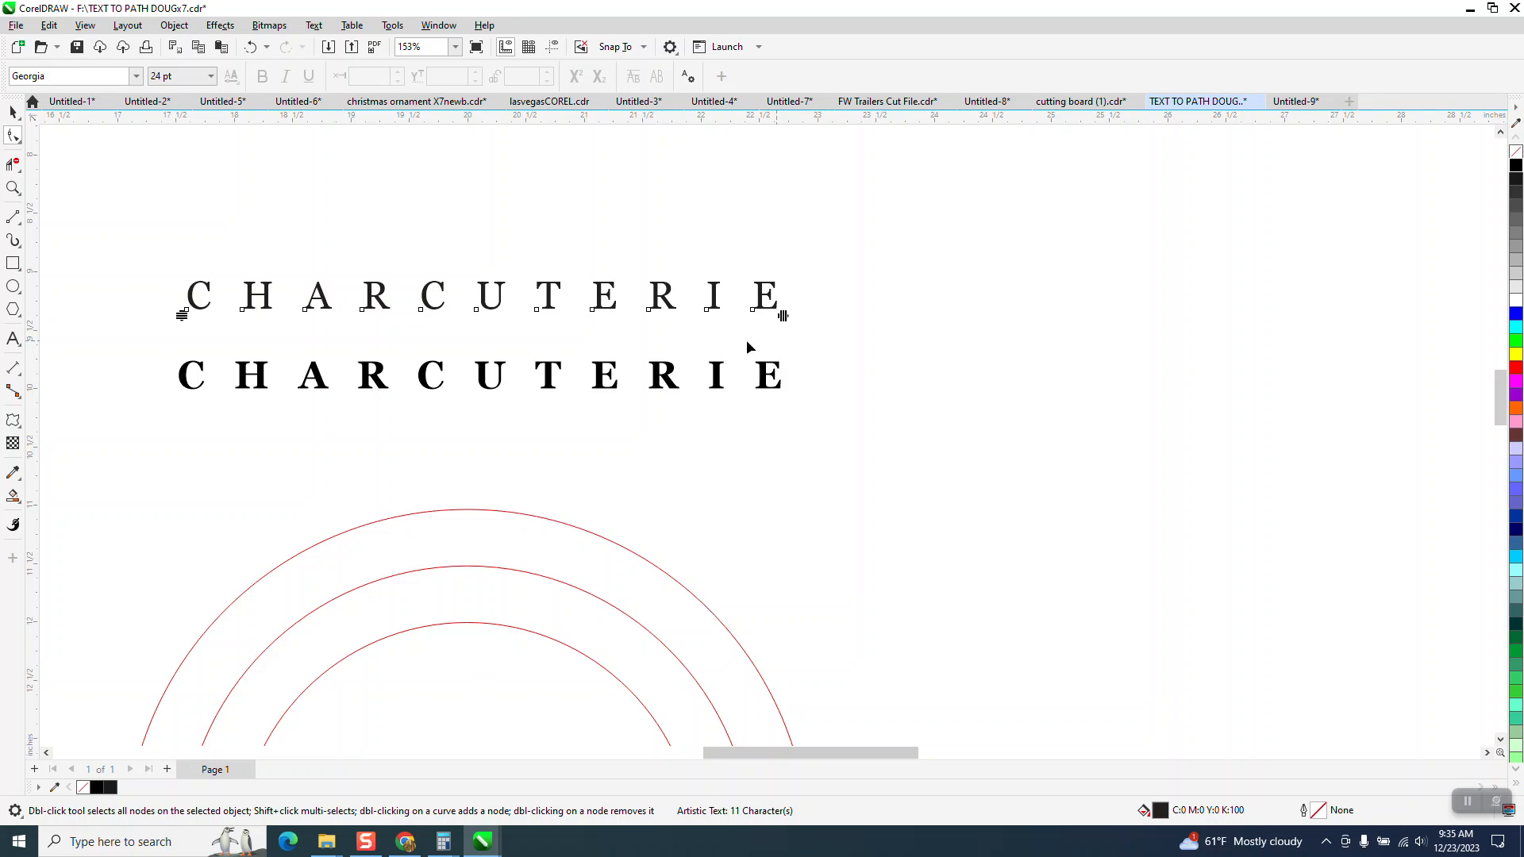
pyautogui.click(13, 112)
pyautogui.click(488, 290)
pyautogui.moveTo(483, 298); pyautogui.dragTo(476, 319)
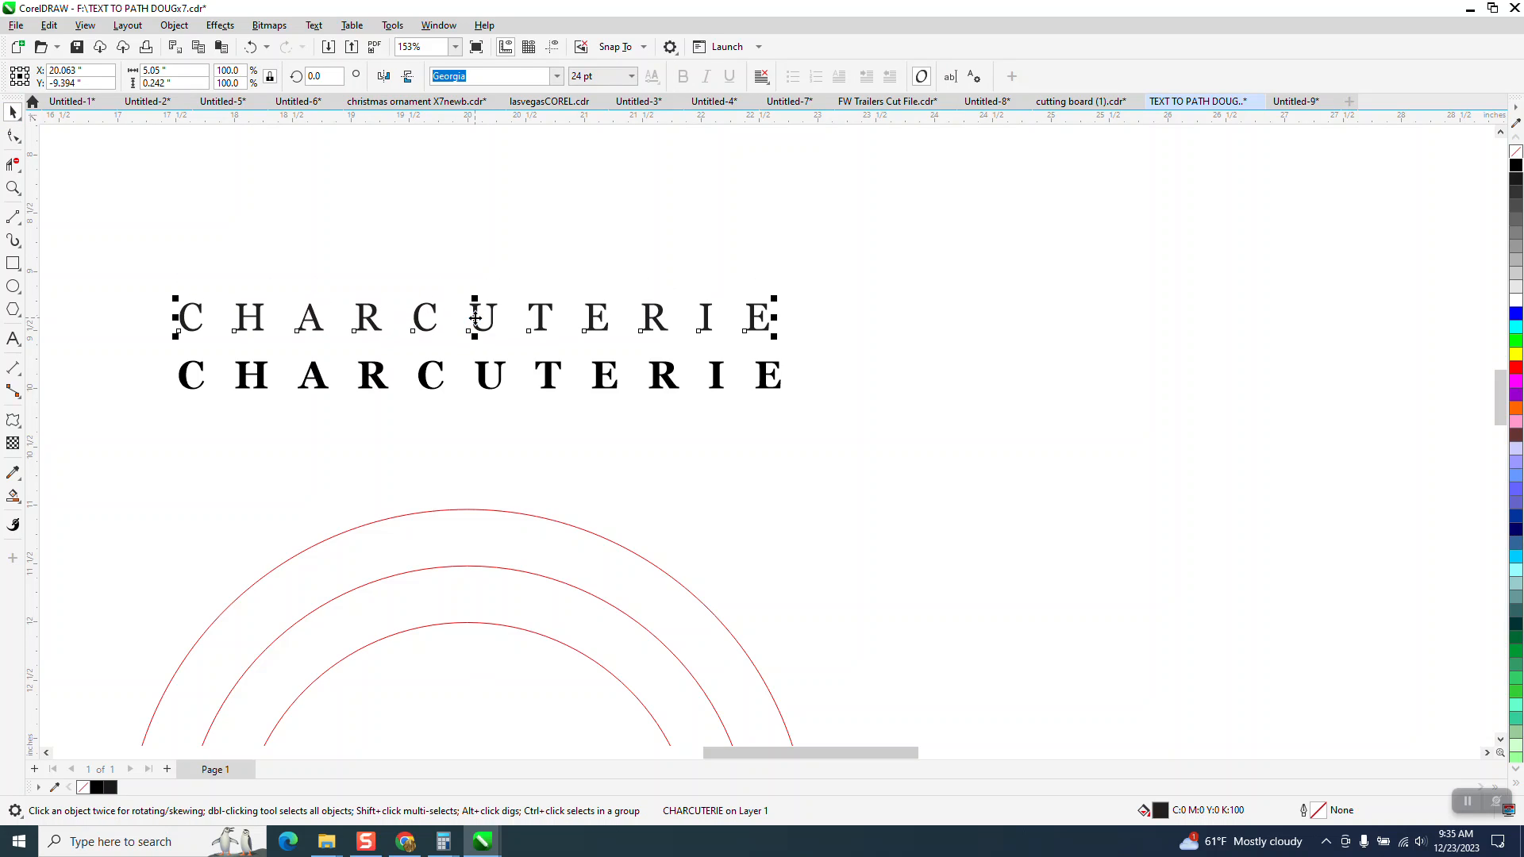
# - Try fitting the regular-weight CHARCUTERIE text to the outermost circle as its path
pyautogui.click(314, 25)
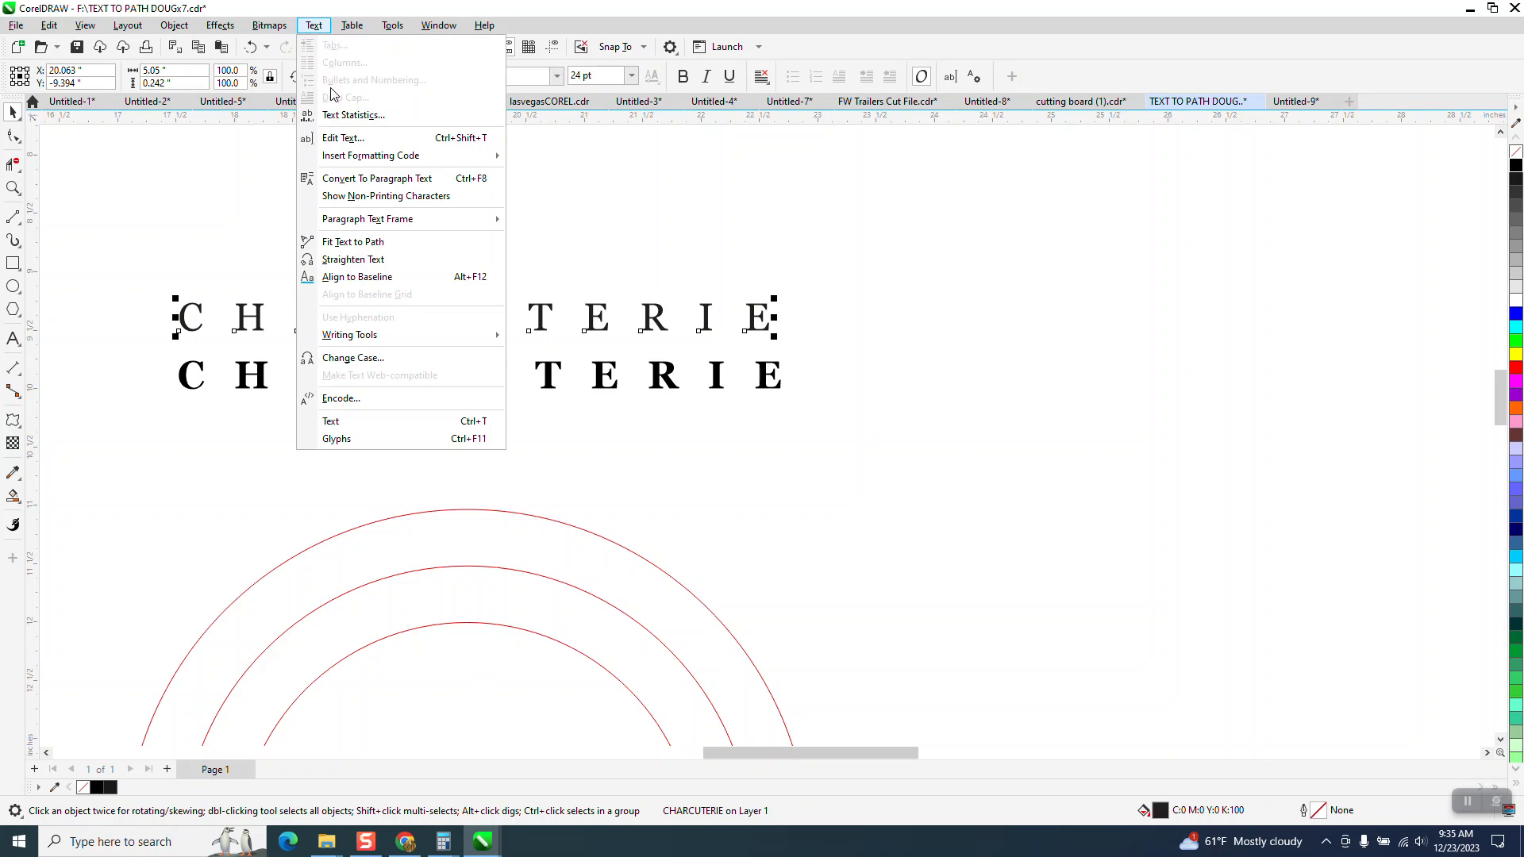
pyautogui.click(362, 245)
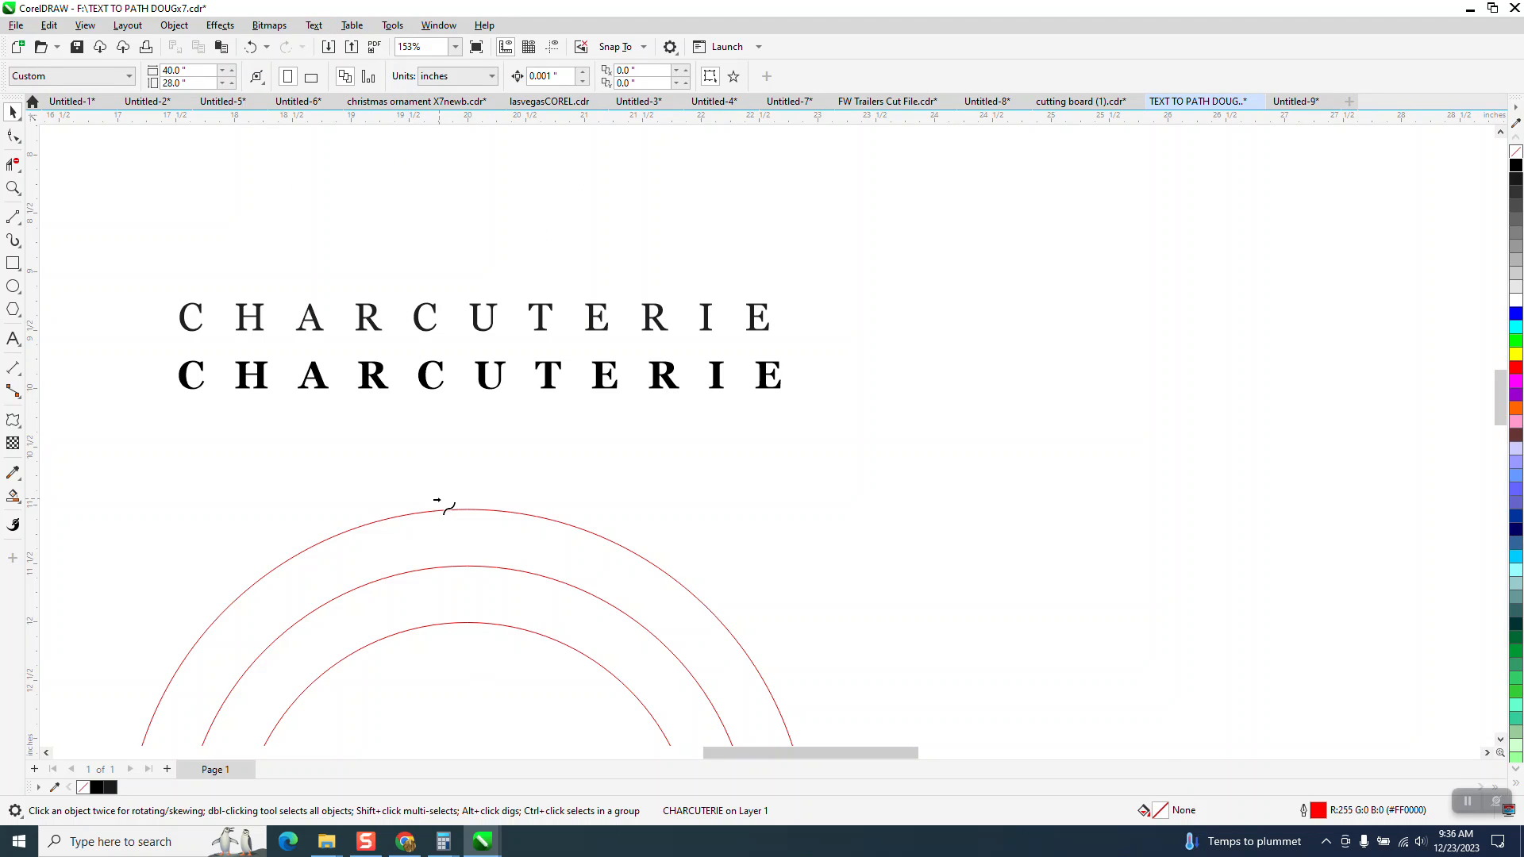
pyautogui.click(465, 512)
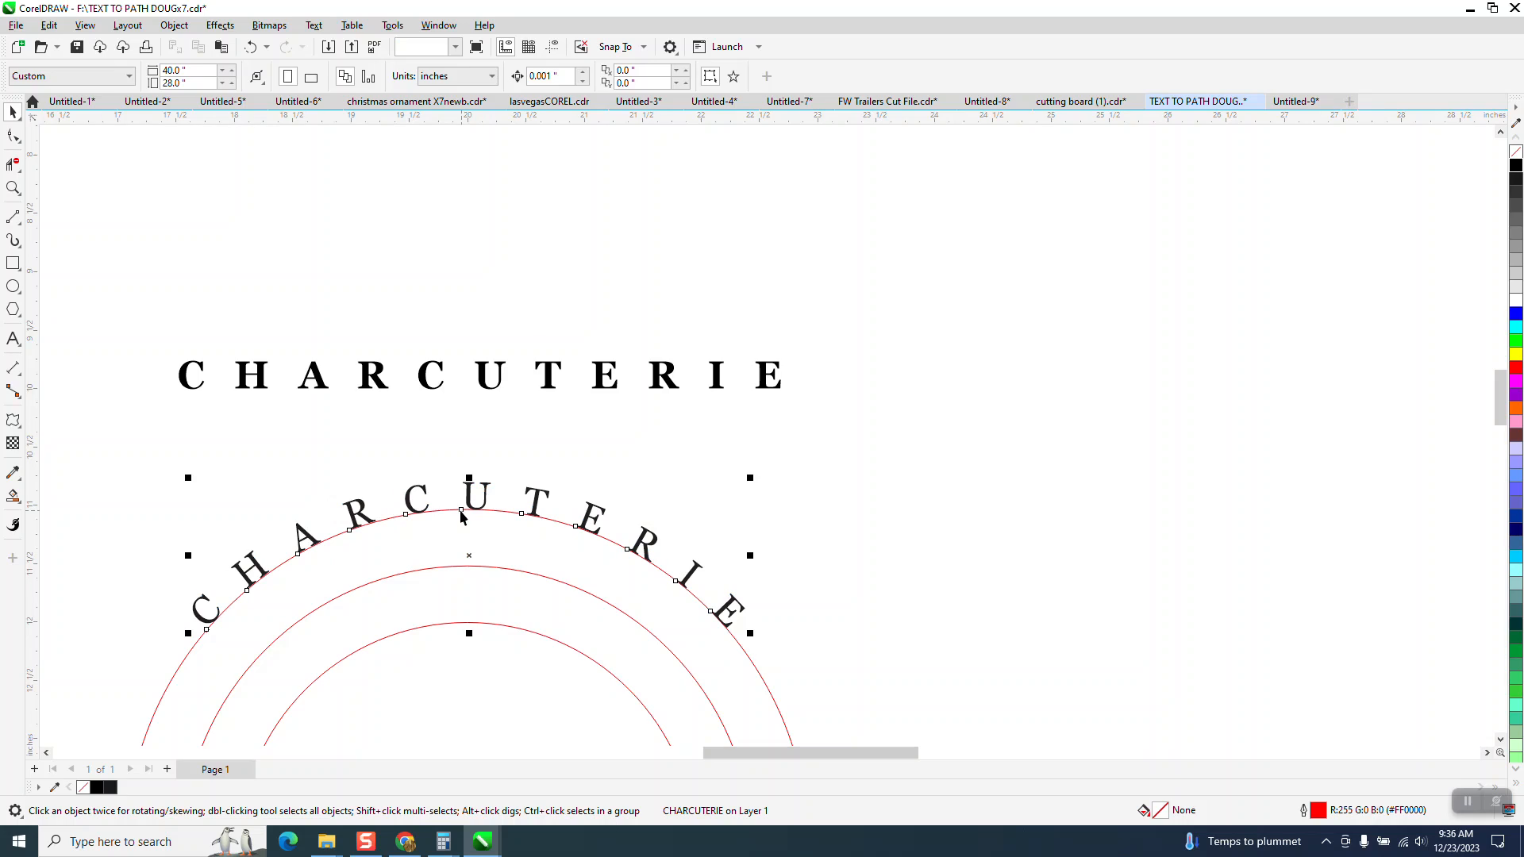
pyautogui.click(251, 48)
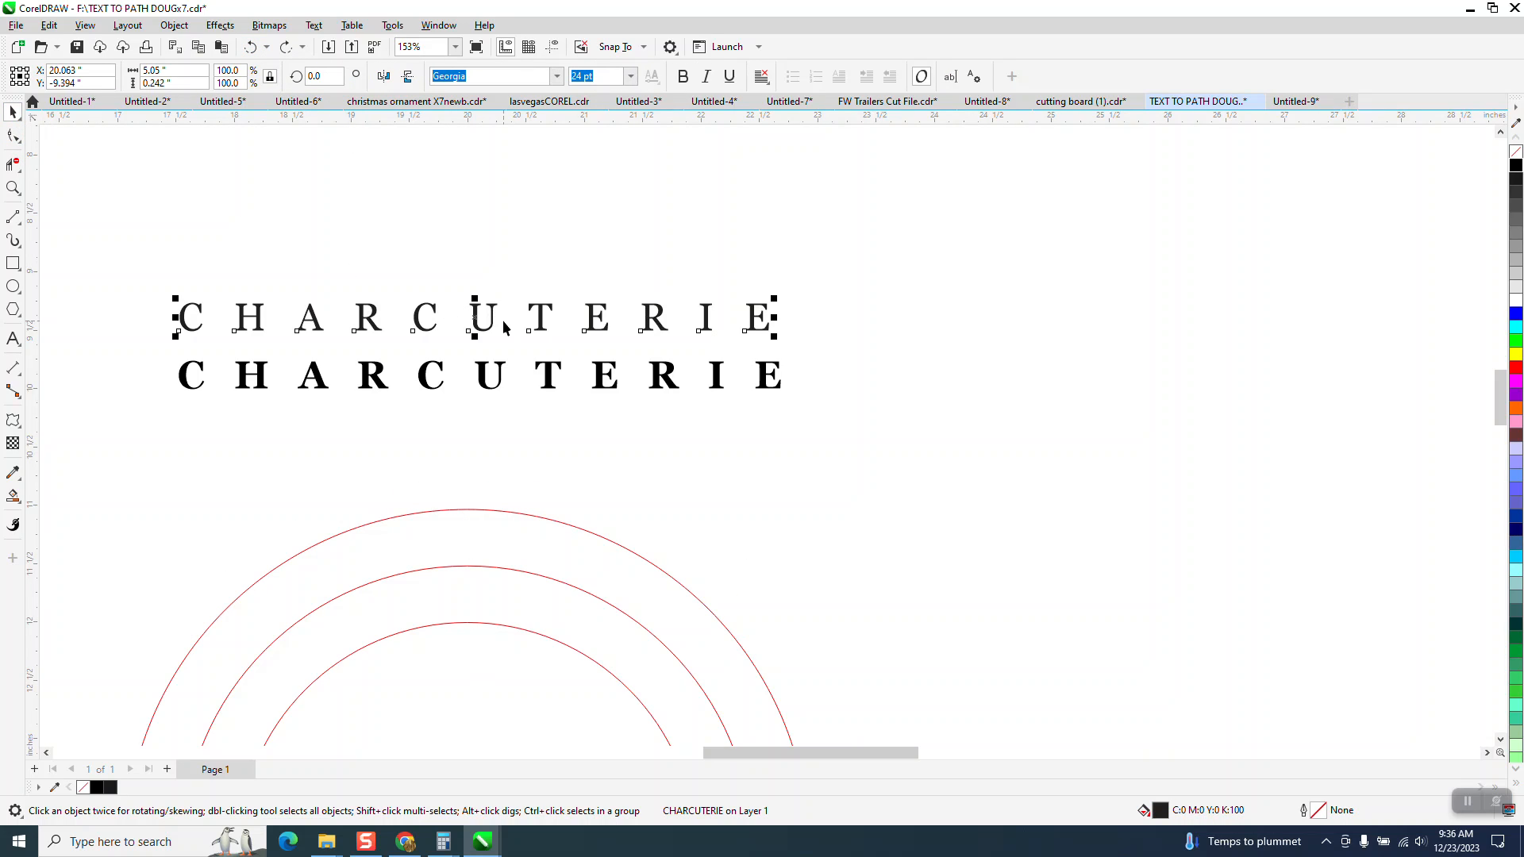
# - Select the bold spaced text and compare its object information with that of the regular-weight text
pyautogui.scroll(-1, 834, 413)
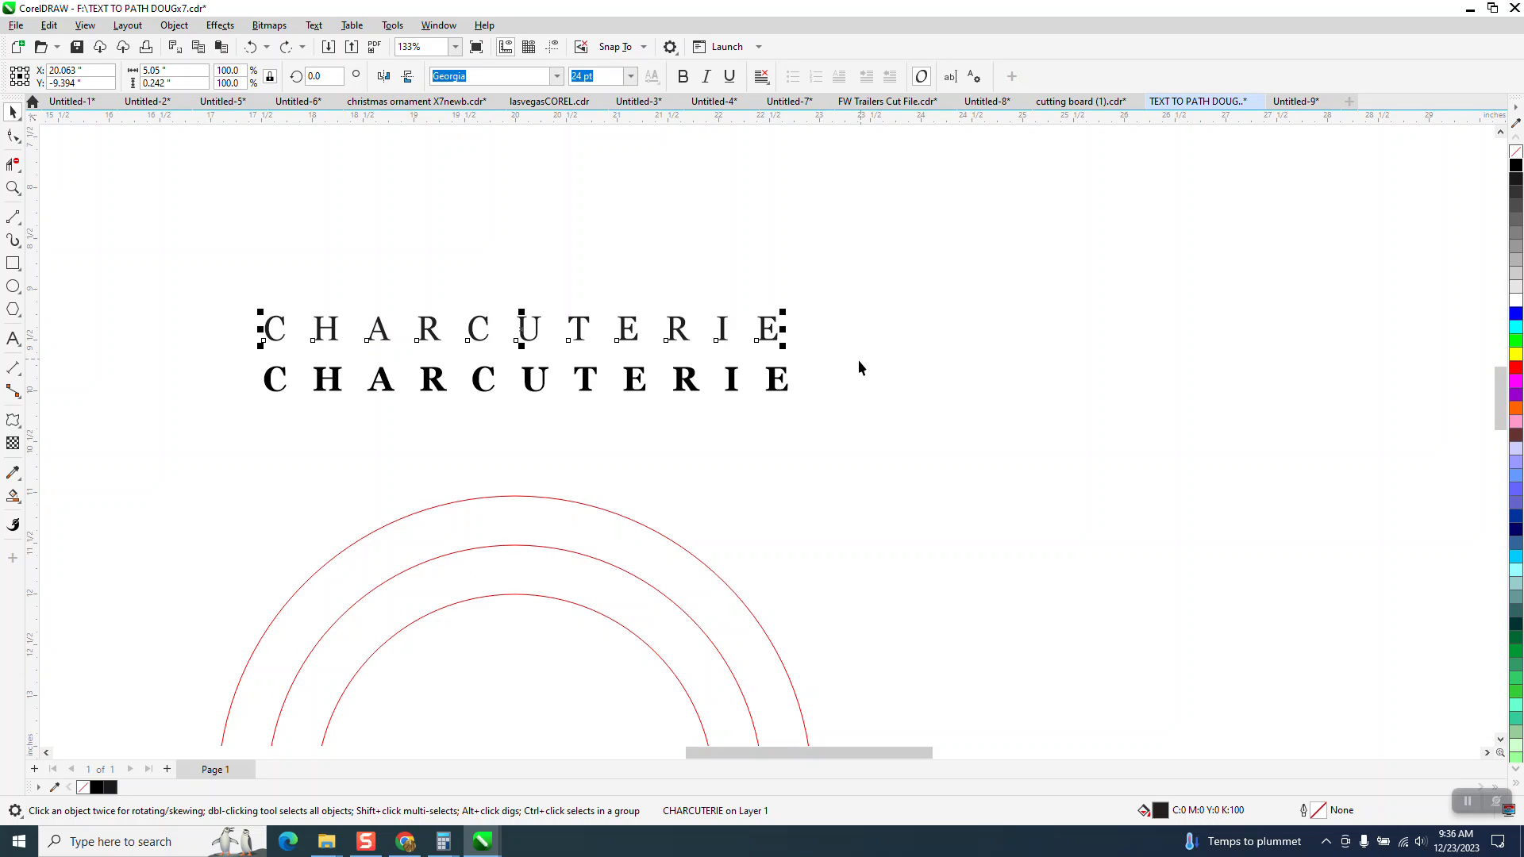
pyautogui.scroll(-1, 850, 399)
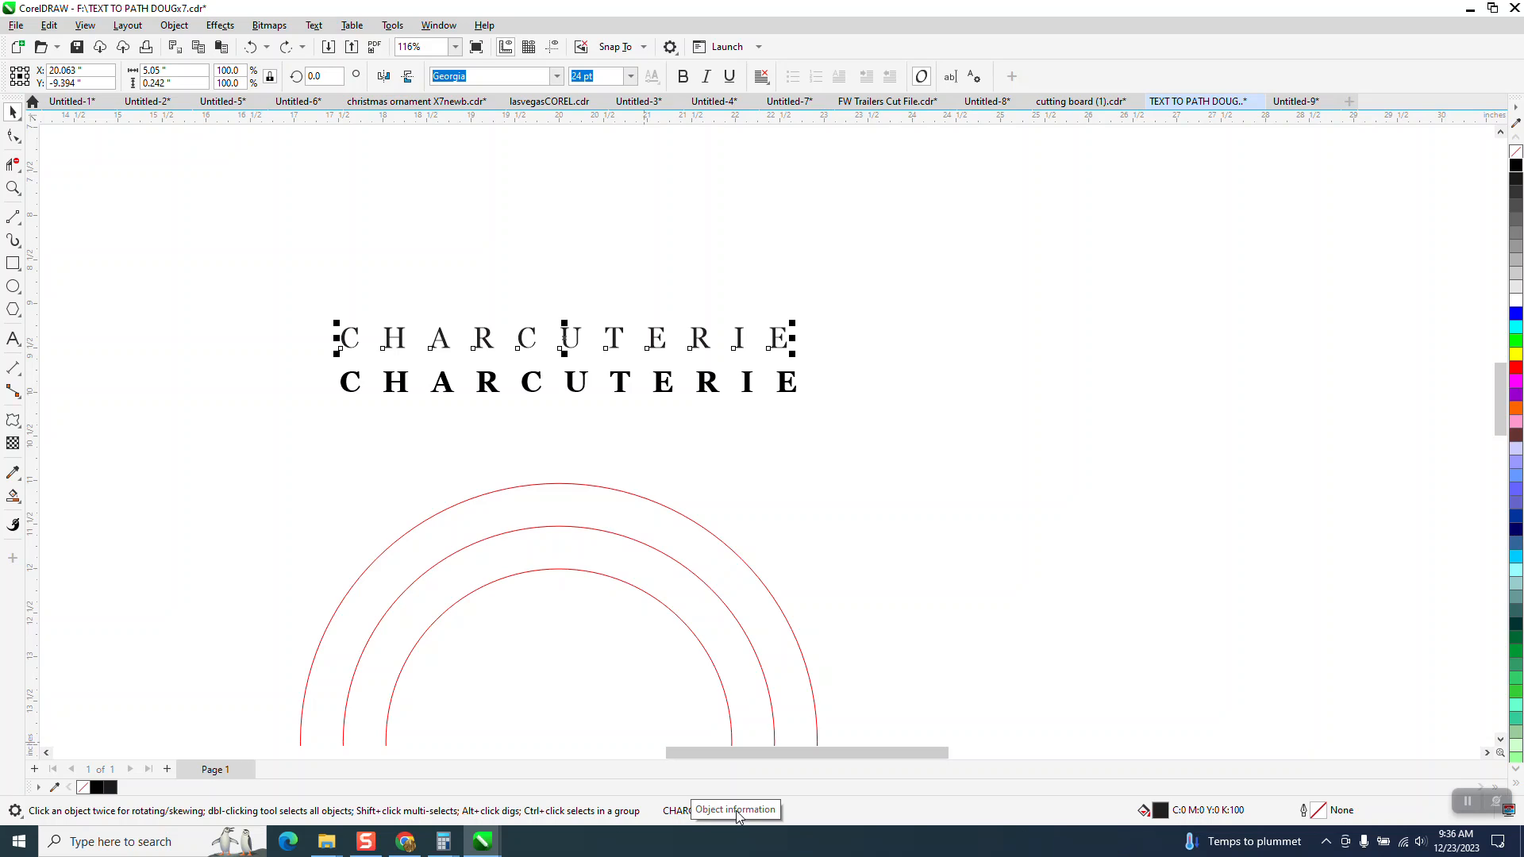
pyautogui.click(622, 390)
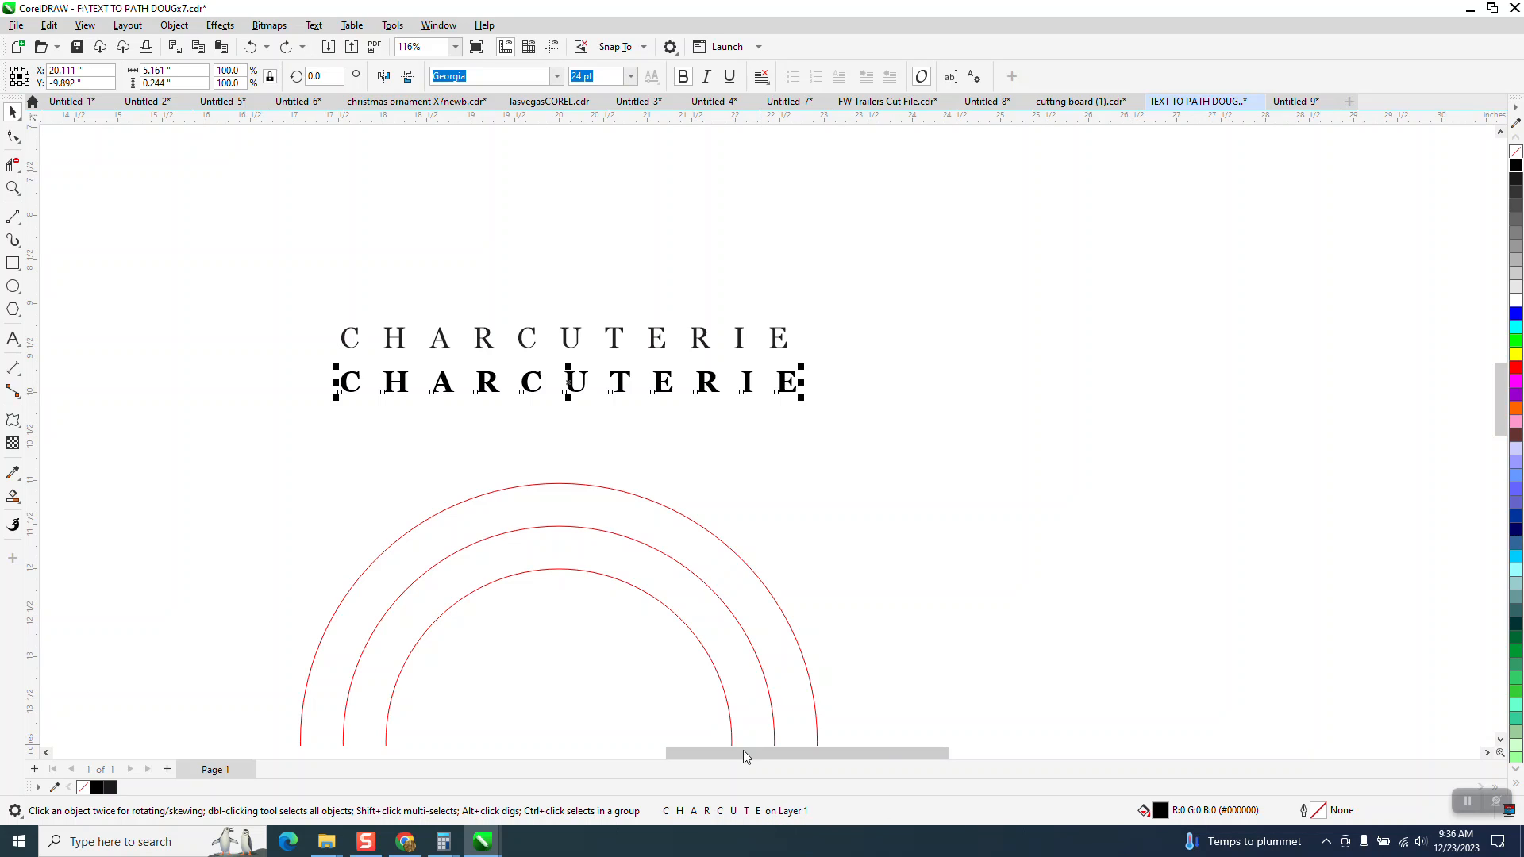
# - Compare which object commands are offered for the regular-weight and the bold spaced CHARCUTERIE texts, and how each text is named there
pyautogui.click(514, 443)
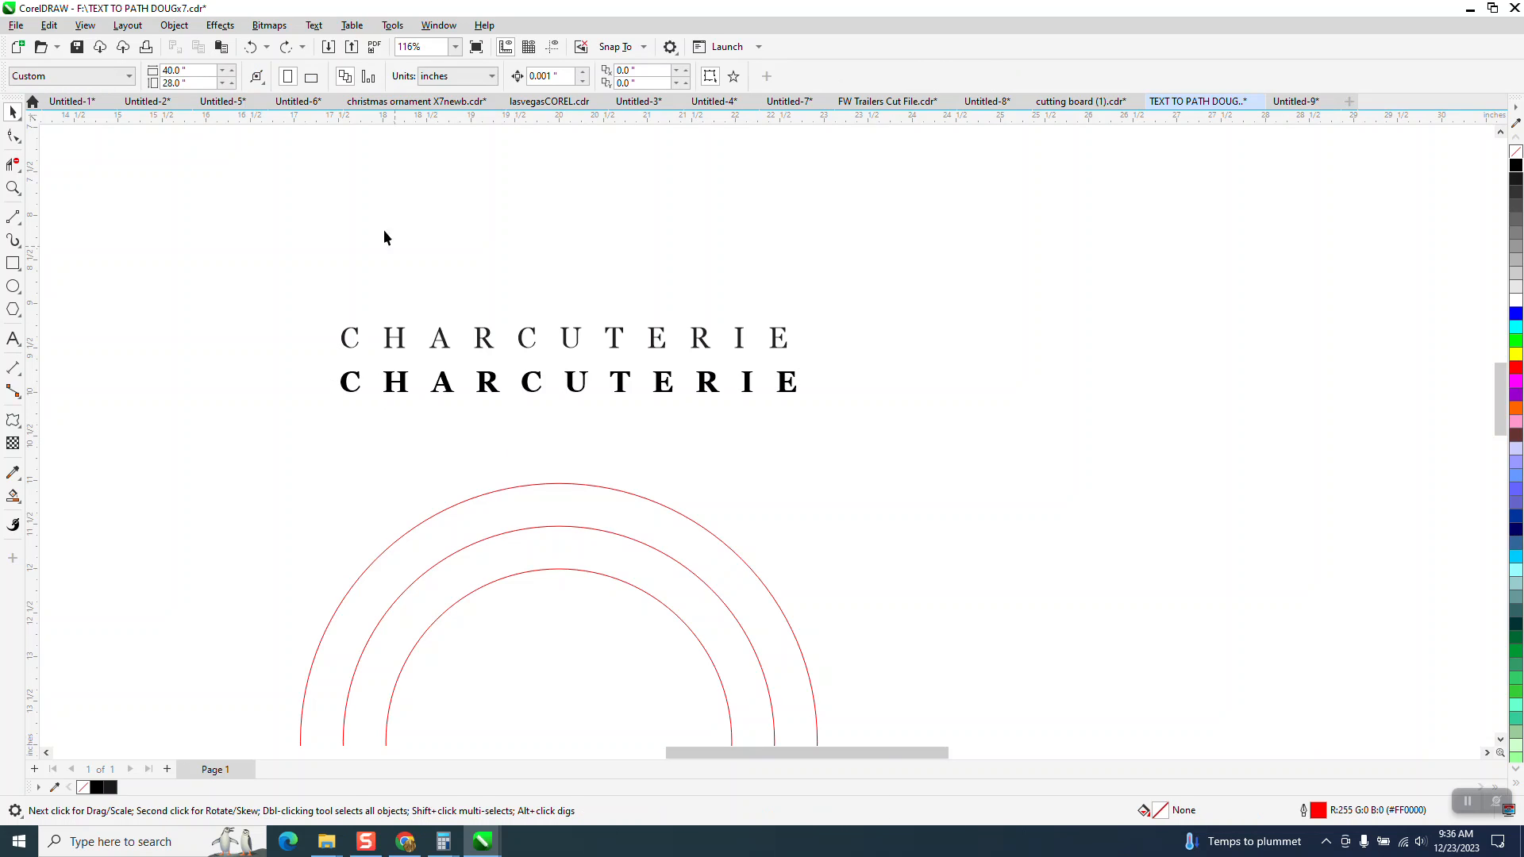
pyautogui.click(174, 25)
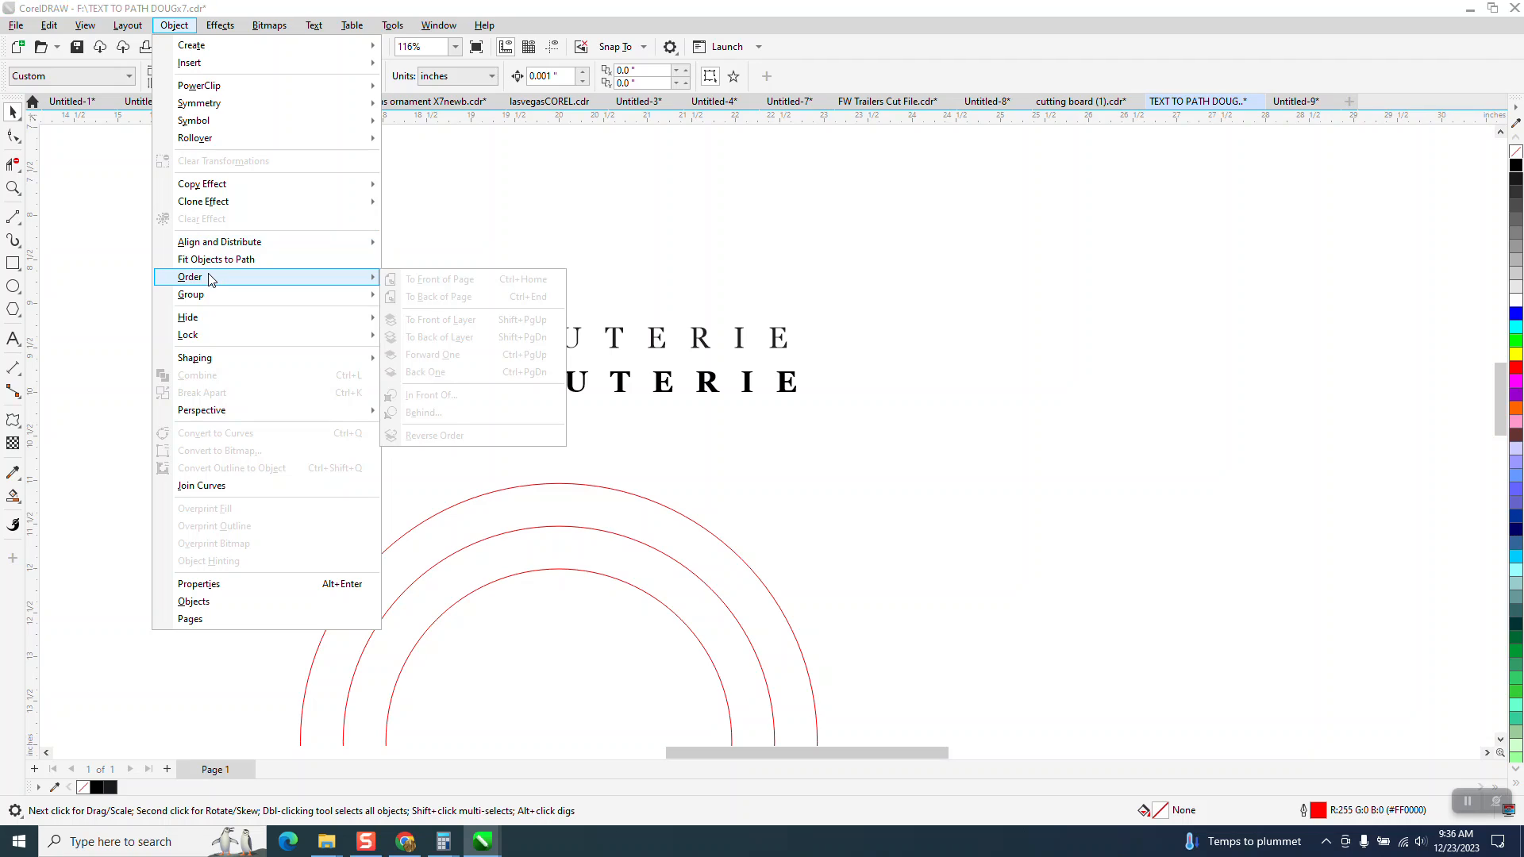
pyautogui.moveTo(373, 242)
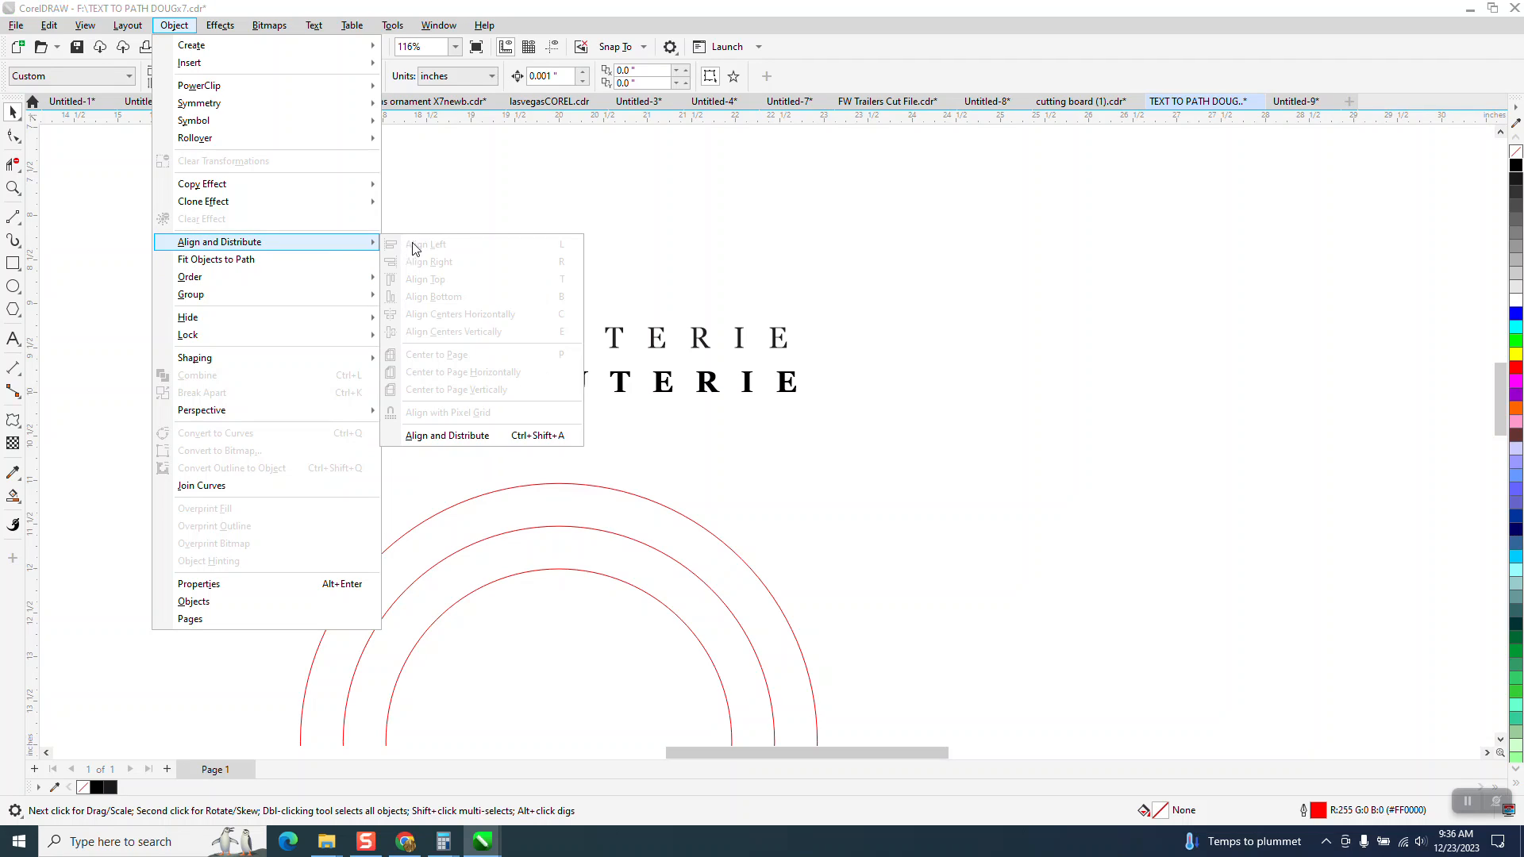
pyautogui.click(444, 211)
pyautogui.click(564, 337)
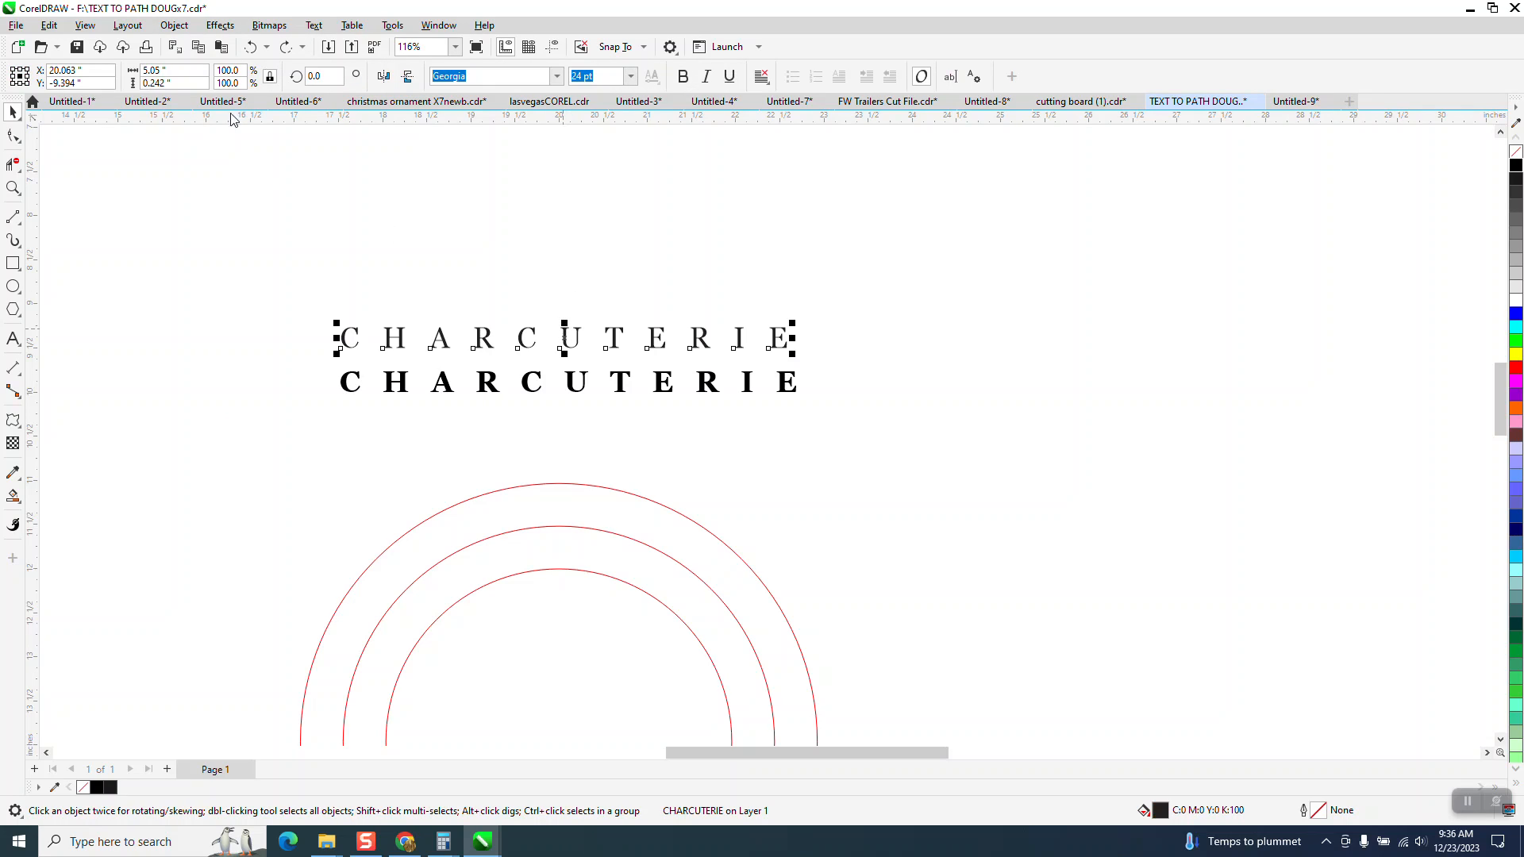
pyautogui.click(174, 25)
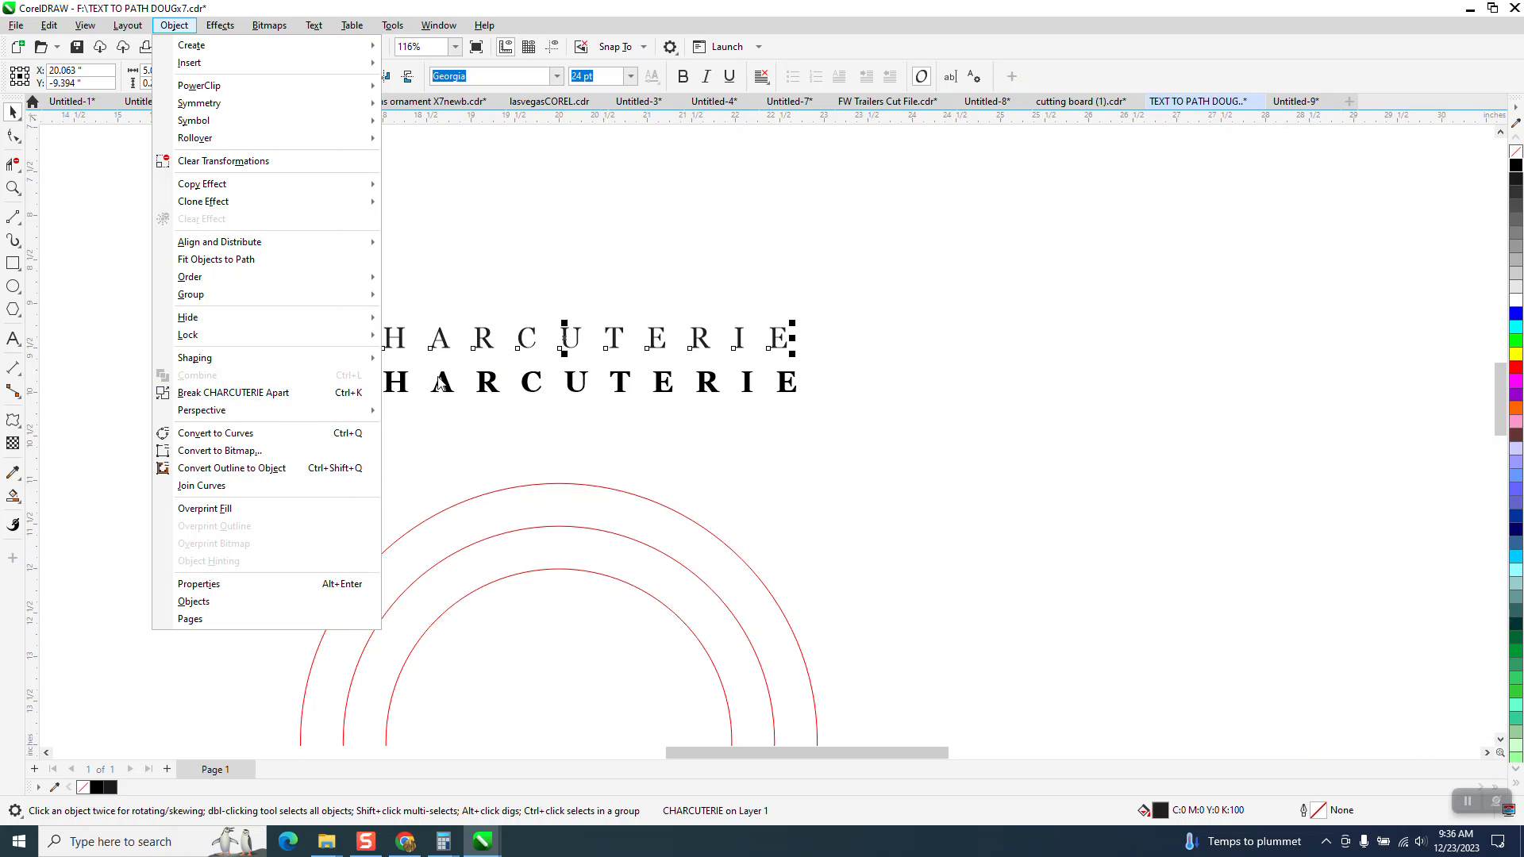
pyautogui.click(435, 410)
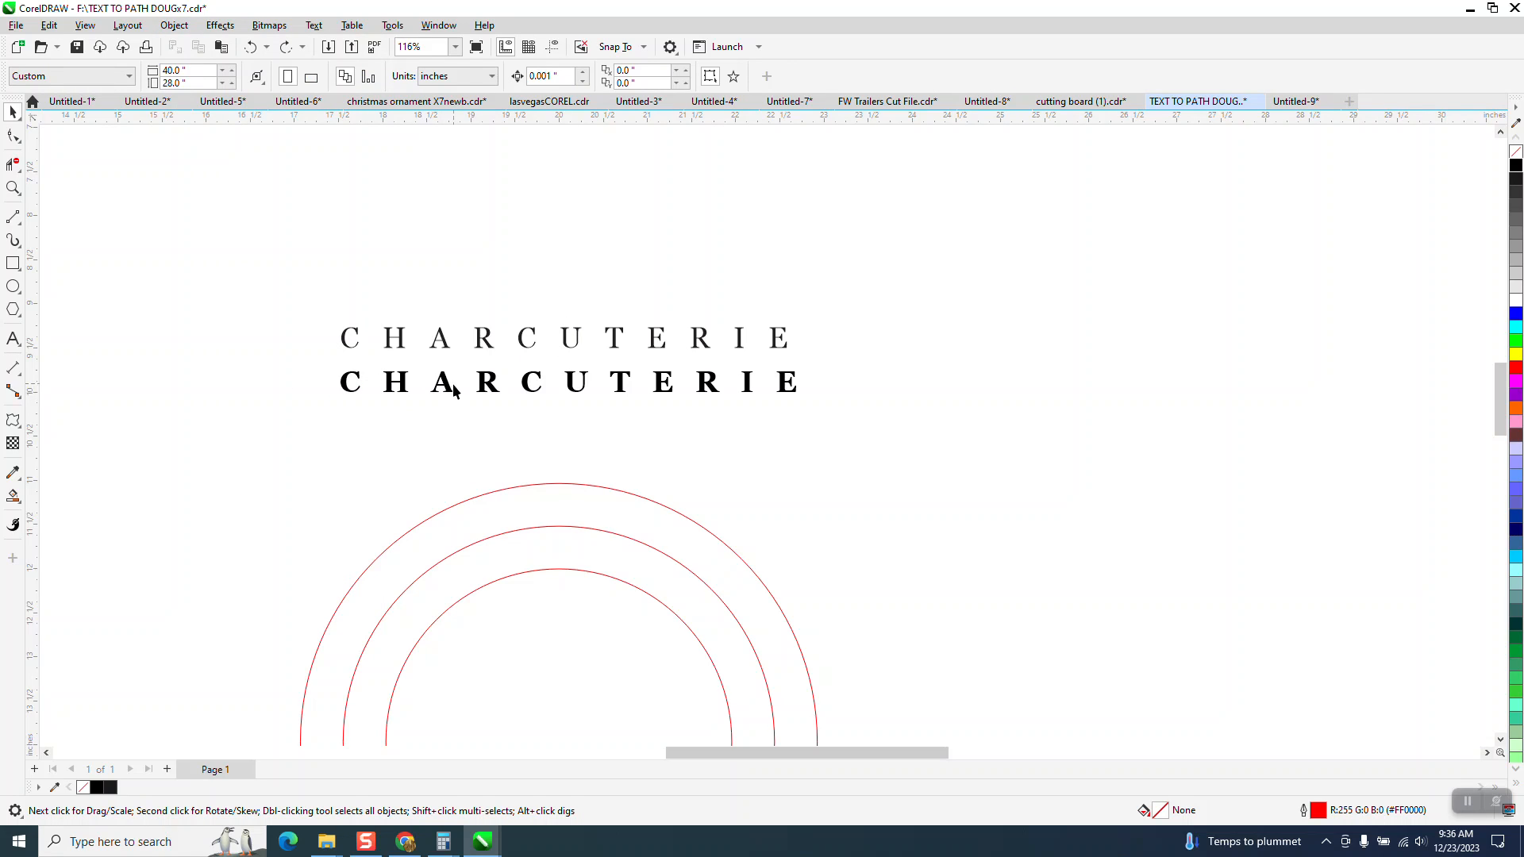
pyautogui.click(448, 388)
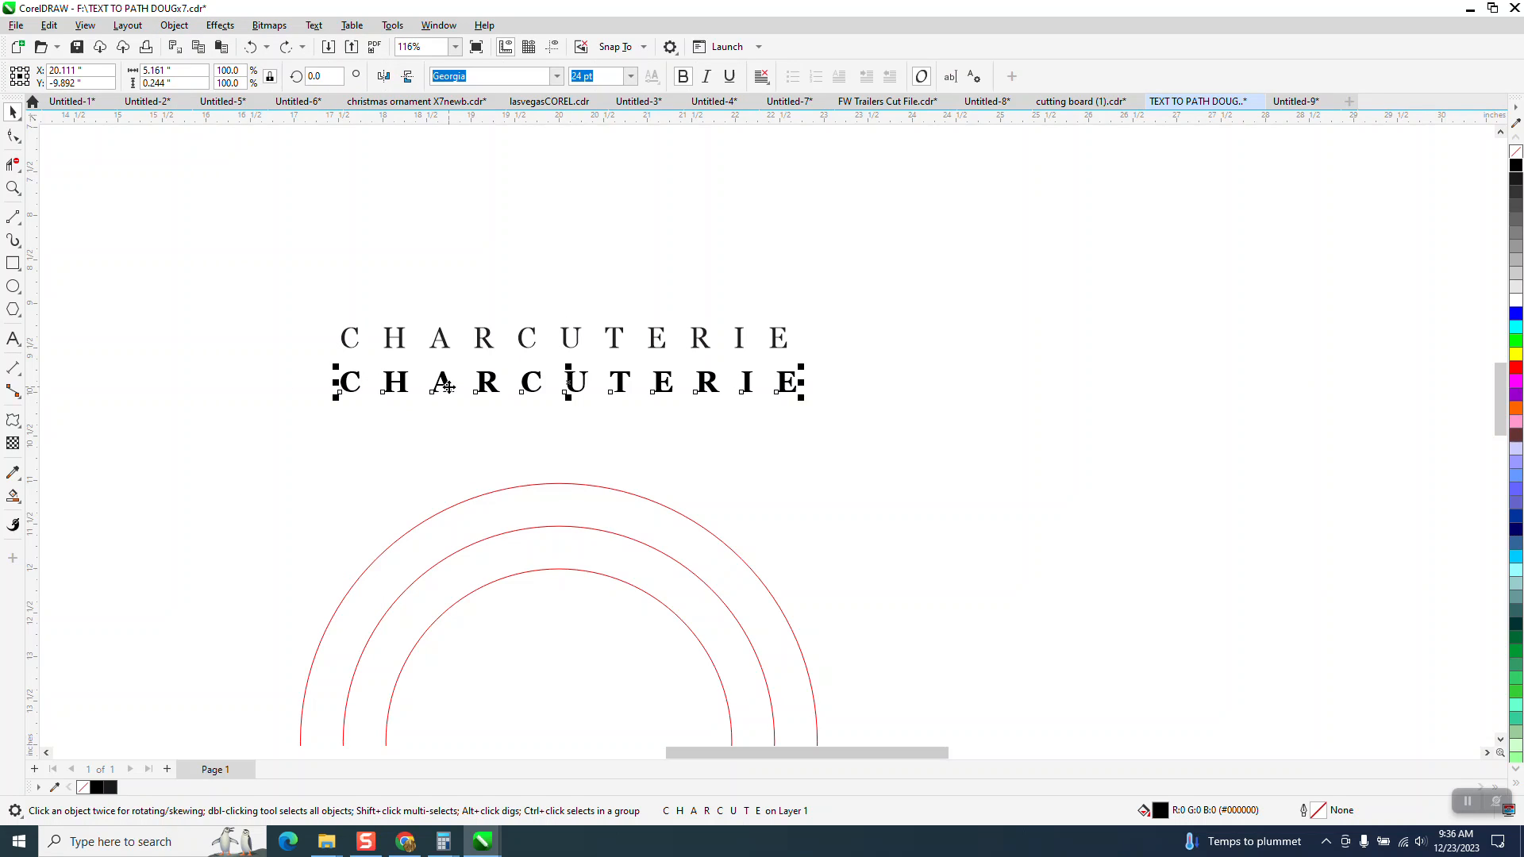
pyautogui.click(220, 26)
pyautogui.moveTo(175, 26)
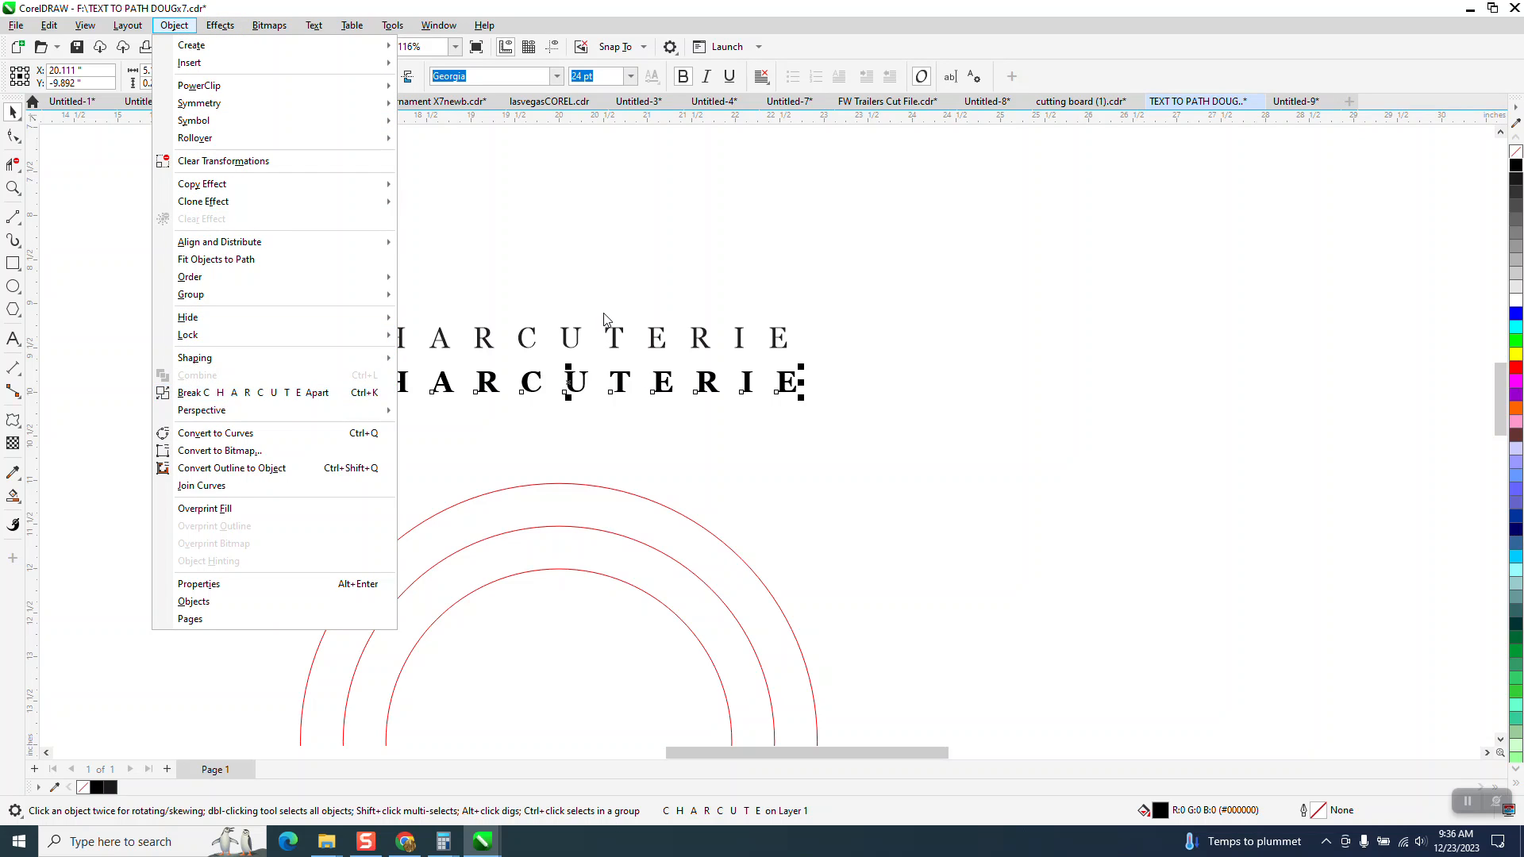
pyautogui.click(591, 276)
# - Move the regular-weight CHARCUTERIE text higher and bring the bold spaced version down to just above the circles
pyautogui.scroll(-2, 588, 271)
pyautogui.scroll(-2, 613, 299)
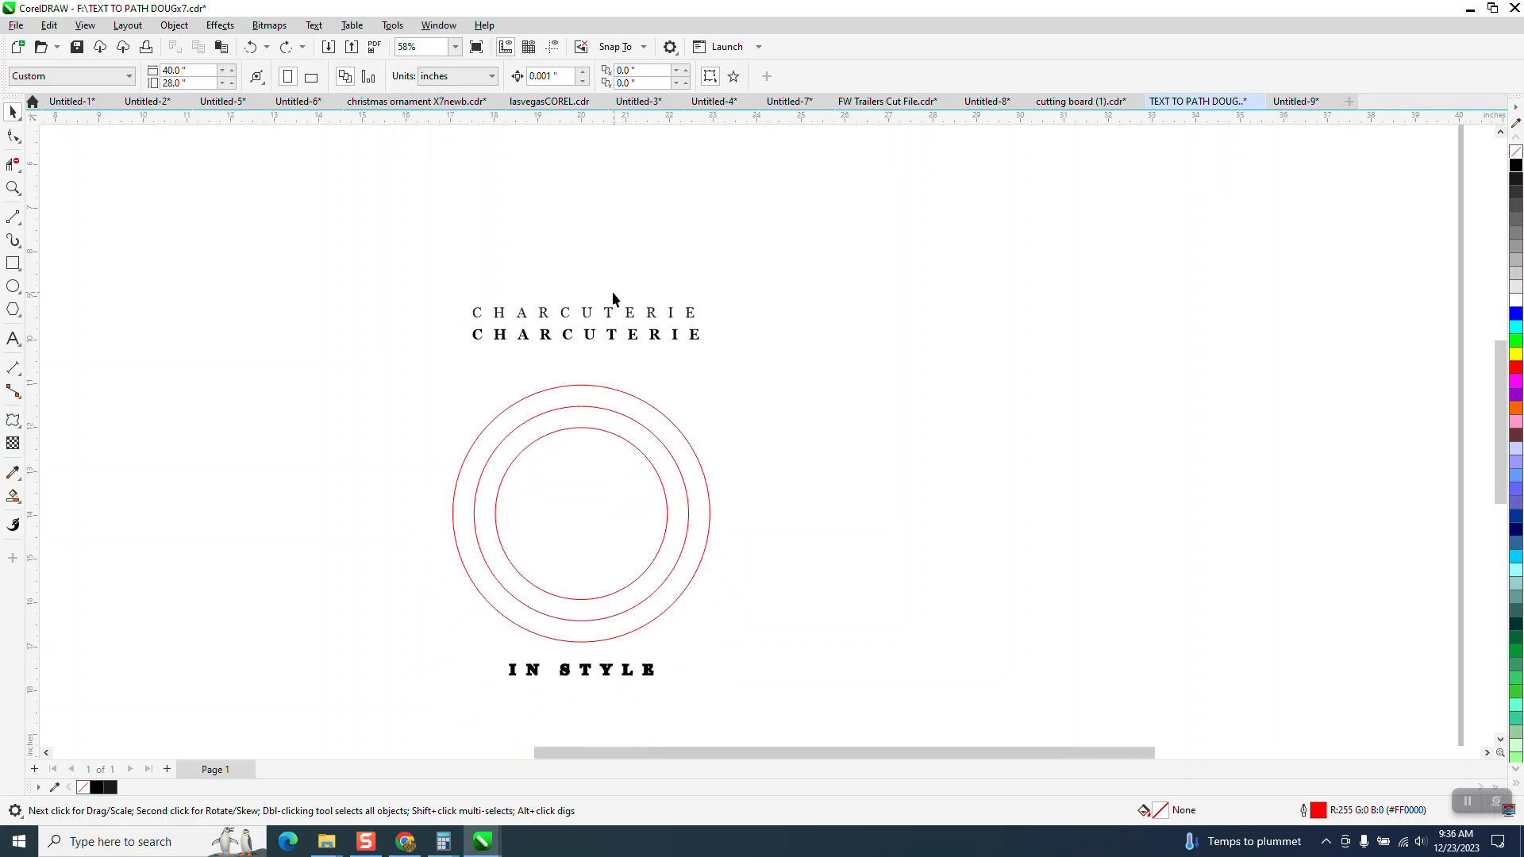
pyautogui.click(14, 189)
pyautogui.moveTo(480, 272); pyautogui.dragTo(893, 496)
pyautogui.click(12, 112)
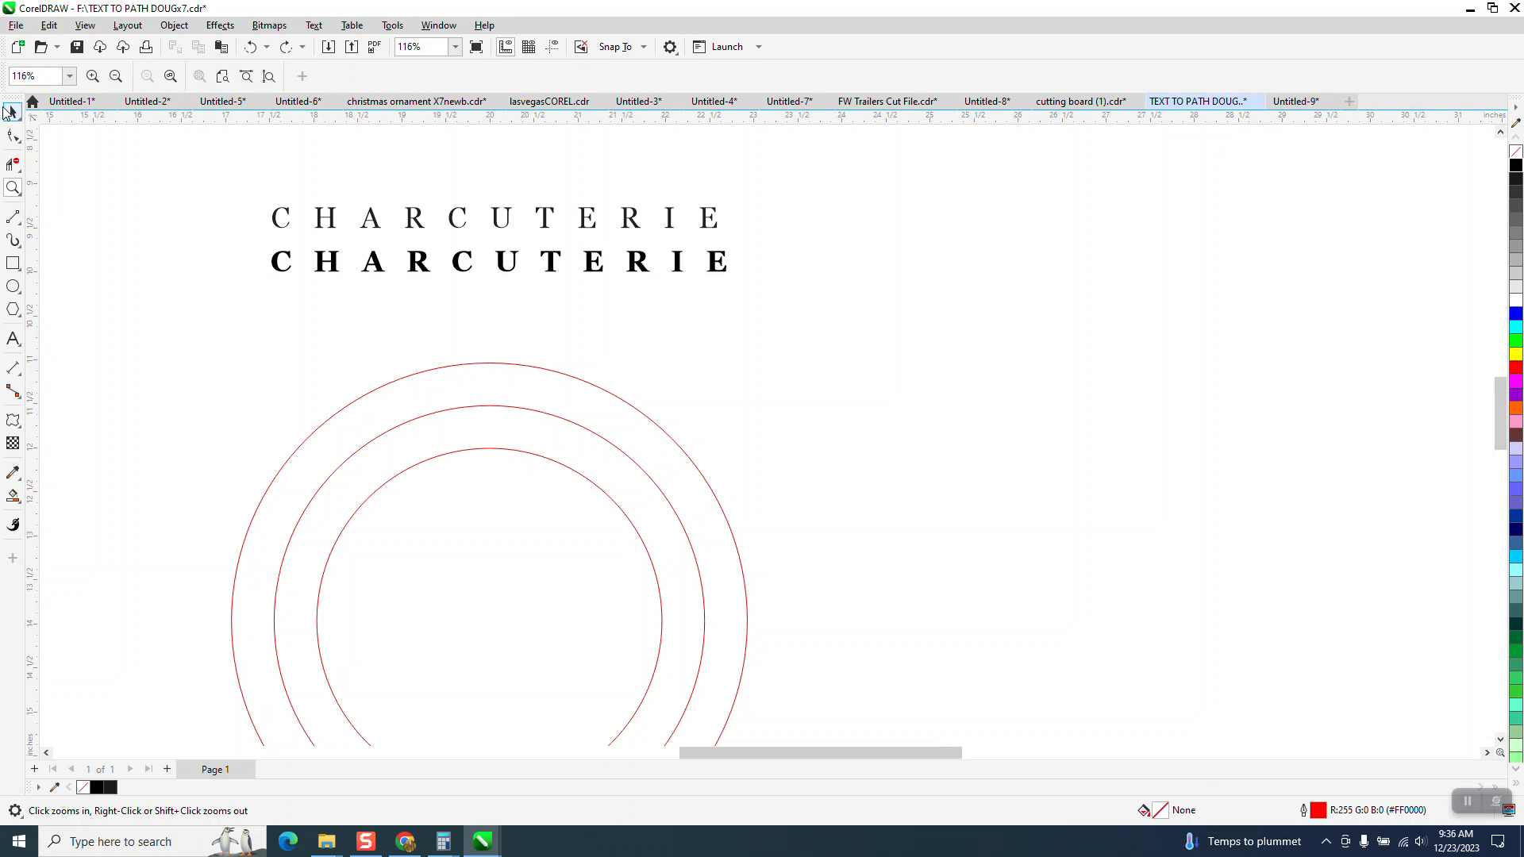
pyautogui.moveTo(520, 328); pyautogui.dragTo(511, 313)
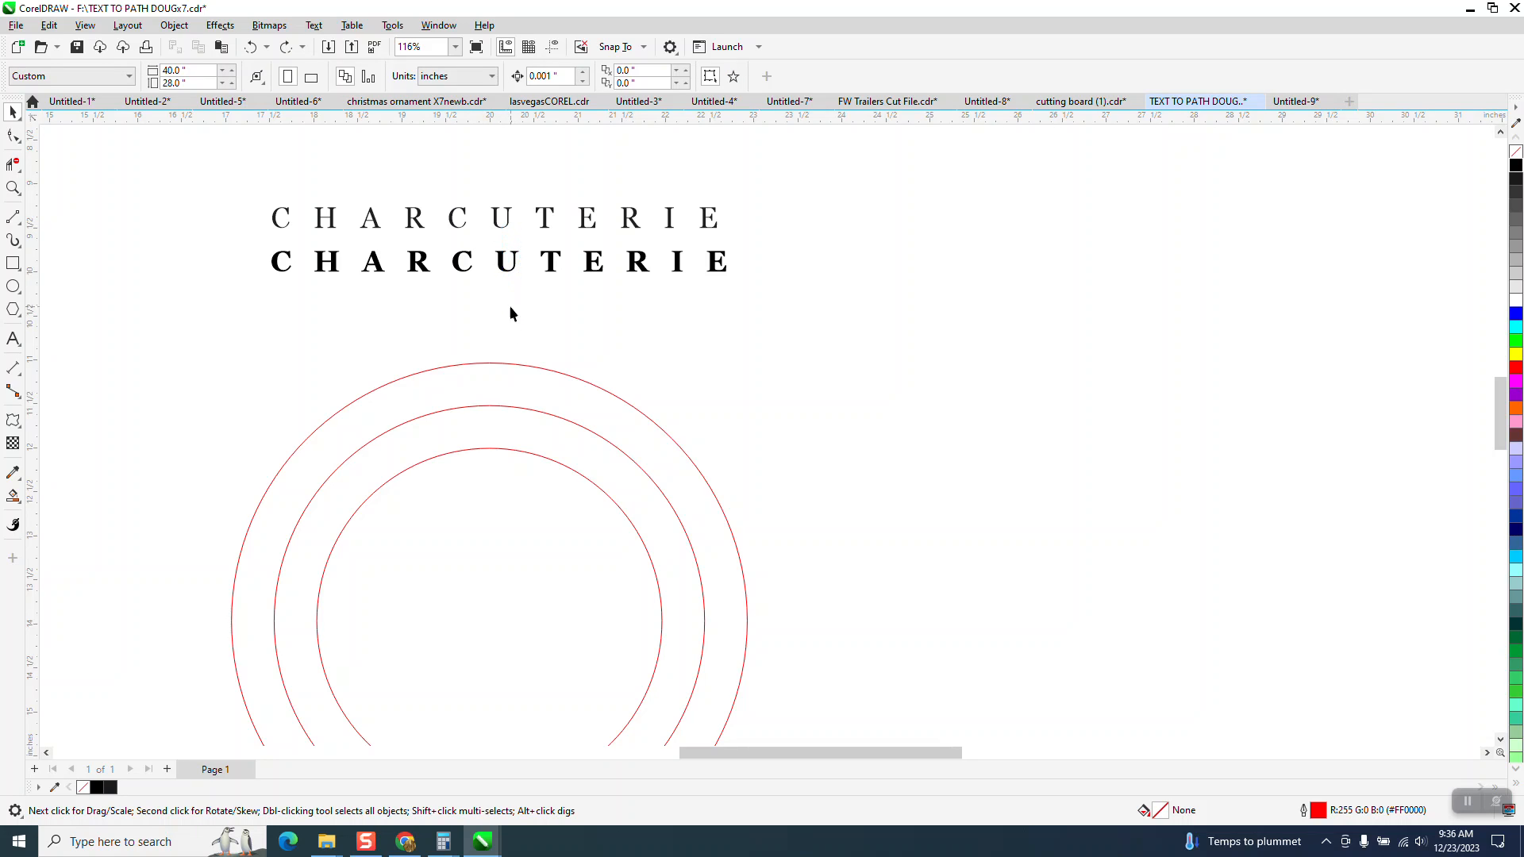
pyautogui.moveTo(502, 236); pyautogui.dragTo(502, 194)
pyautogui.moveTo(508, 270); pyautogui.dragTo(524, 347)
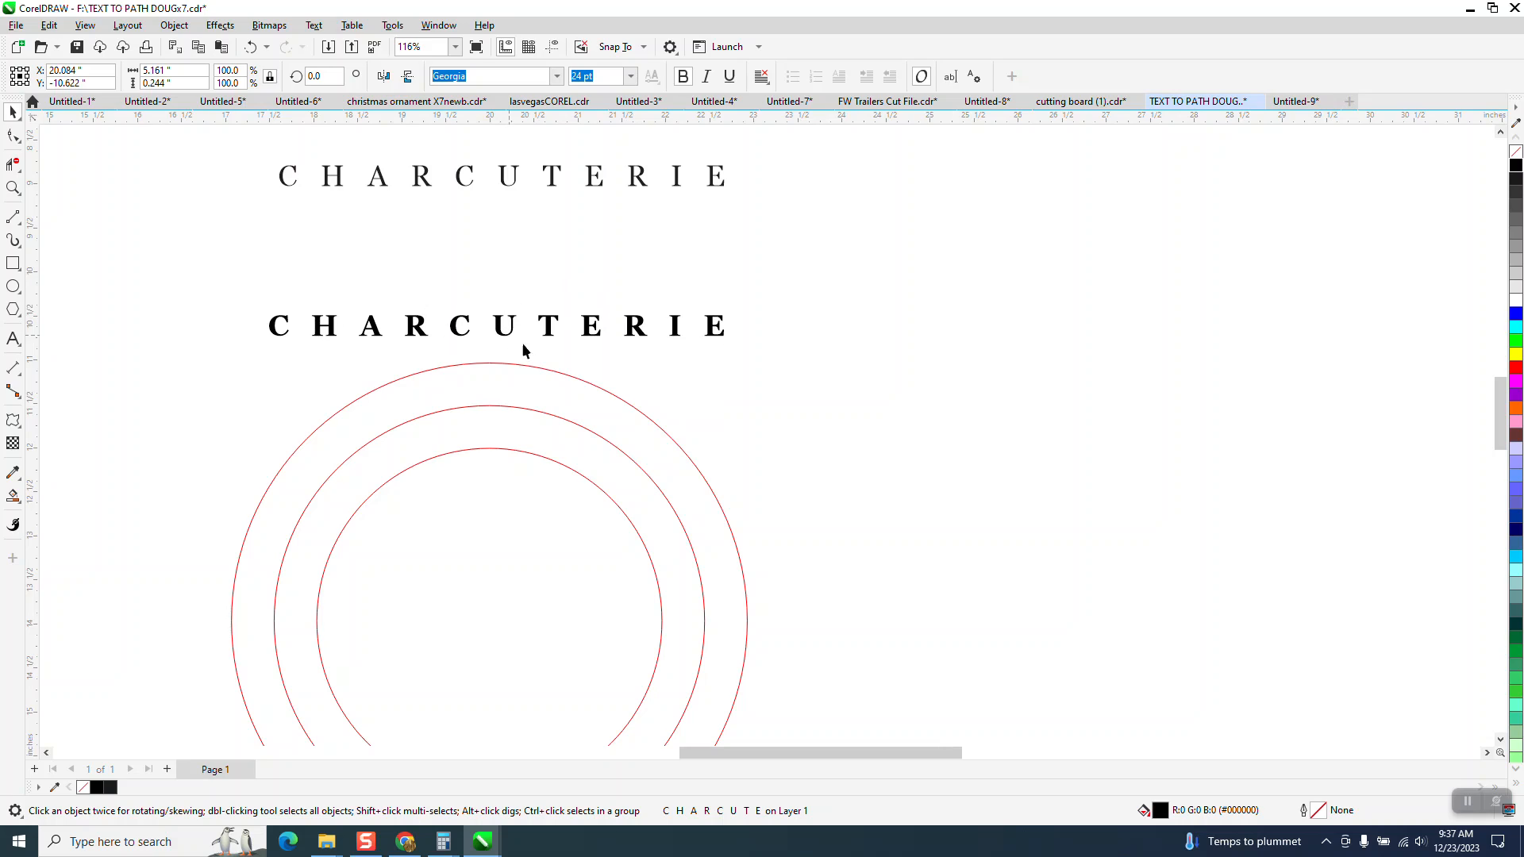
# - Try fitting the bold spaced CHARCUTERIE text to the outermost circle as its path, and undo the fit
pyautogui.click(561, 371)
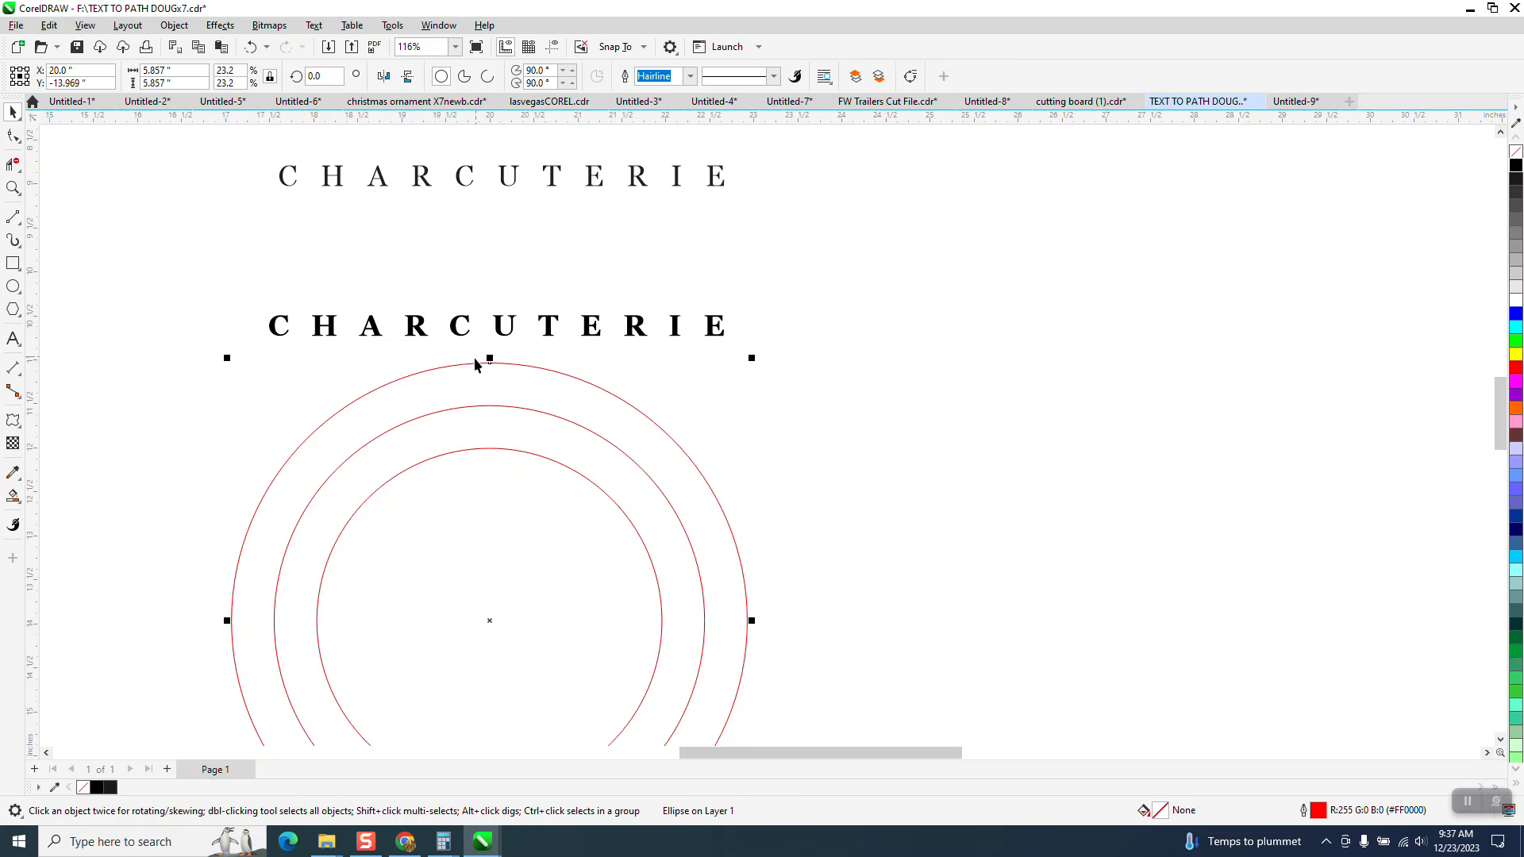
pyautogui.click(505, 326)
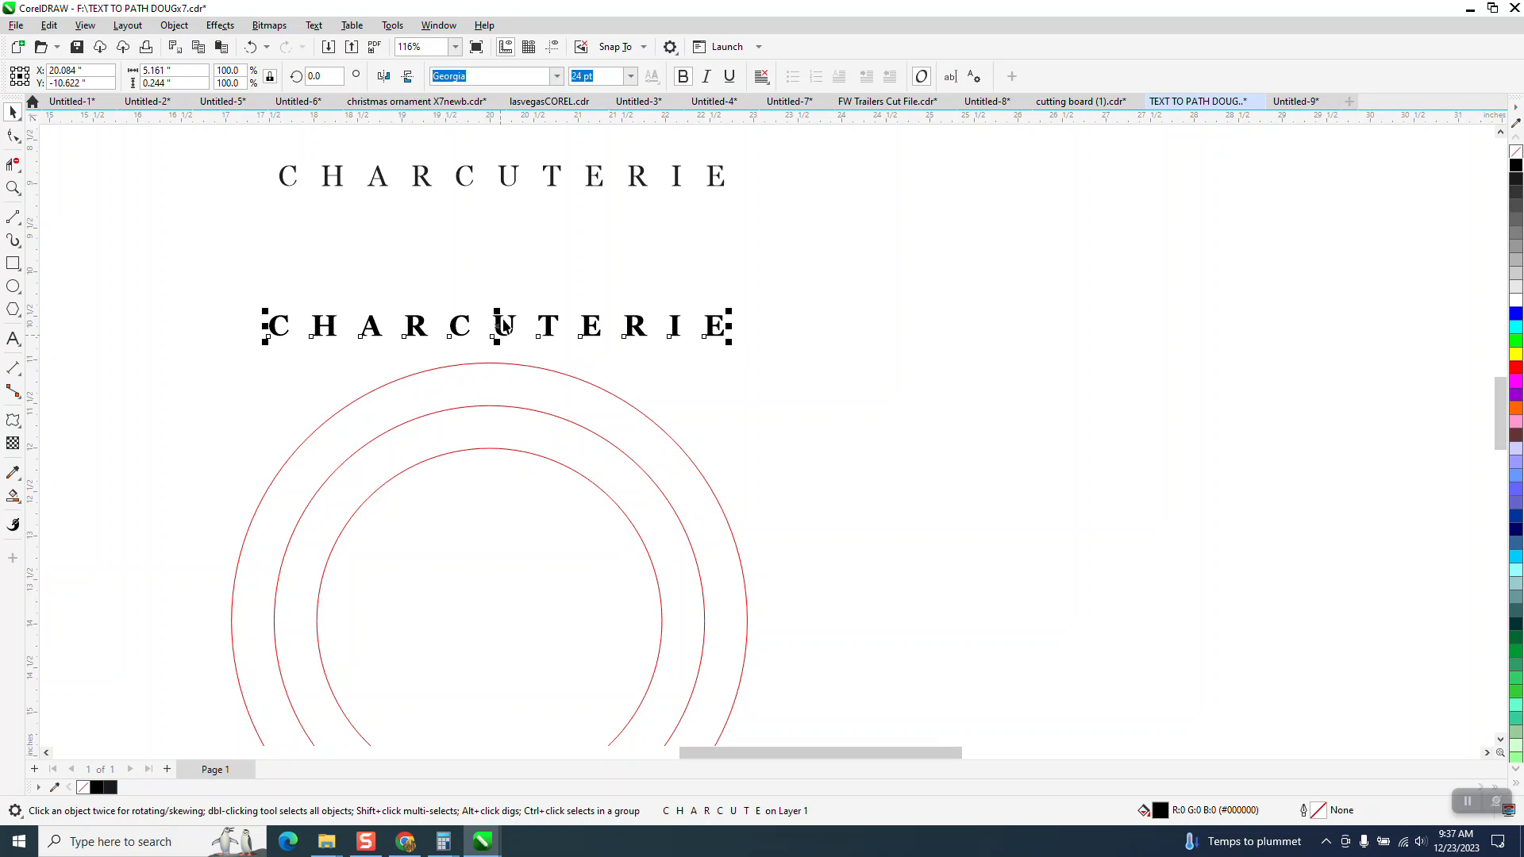
pyautogui.click(313, 25)
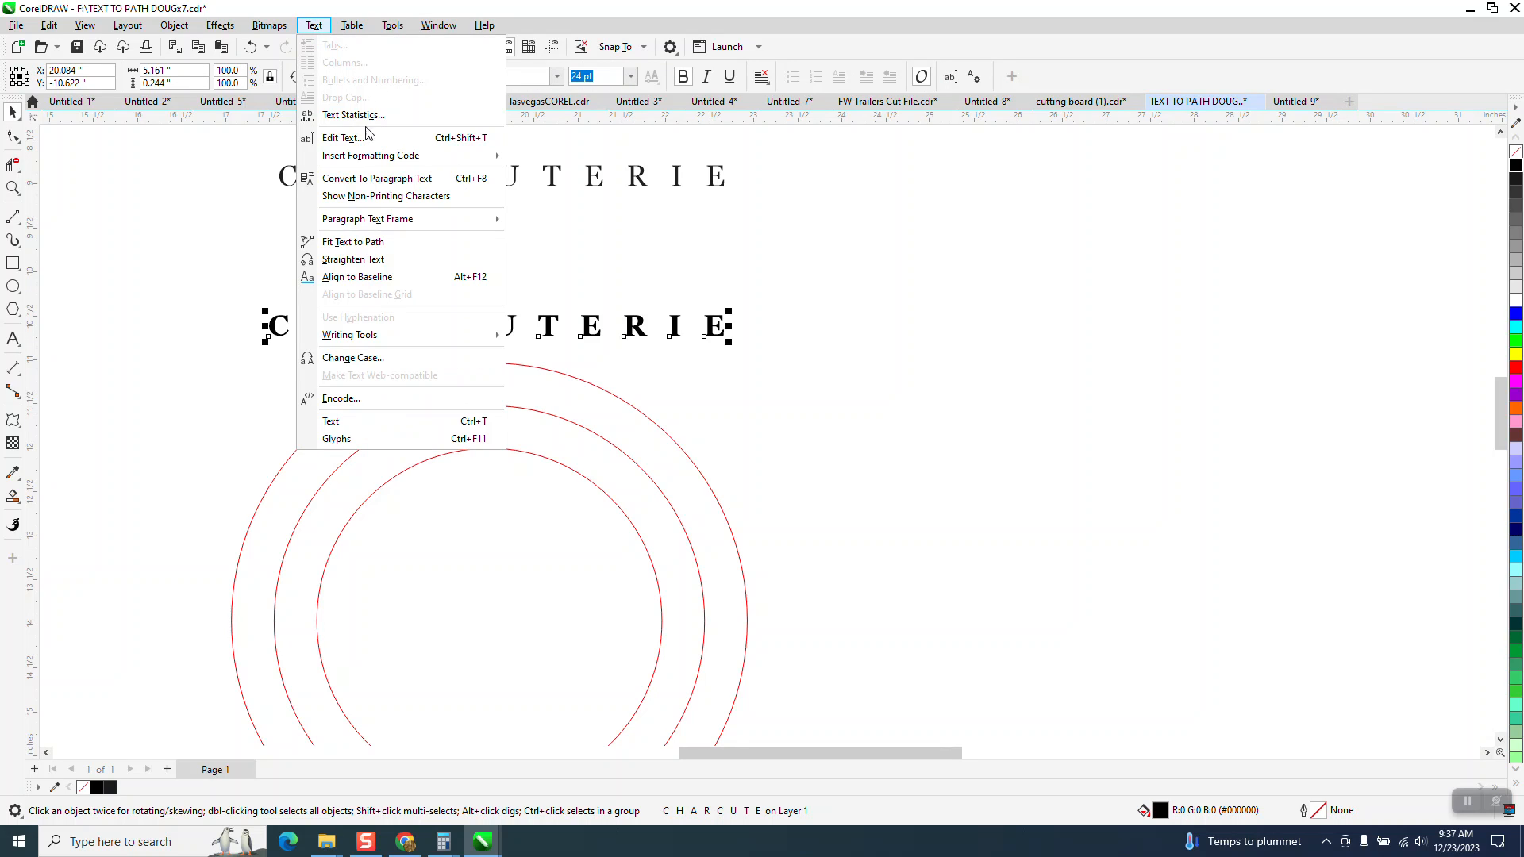
pyautogui.click(342, 241)
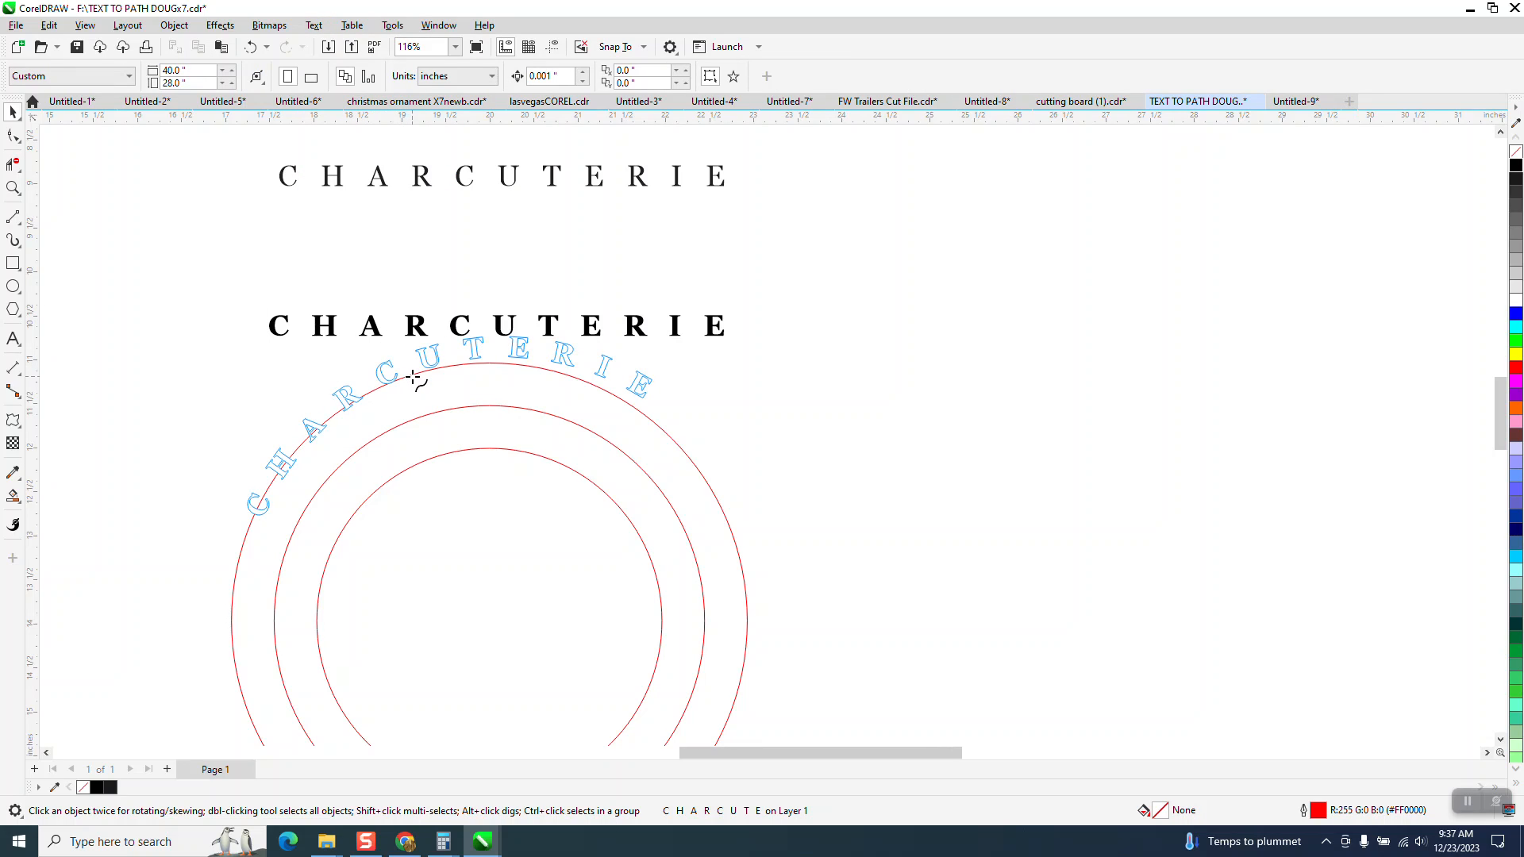
pyautogui.click(410, 376)
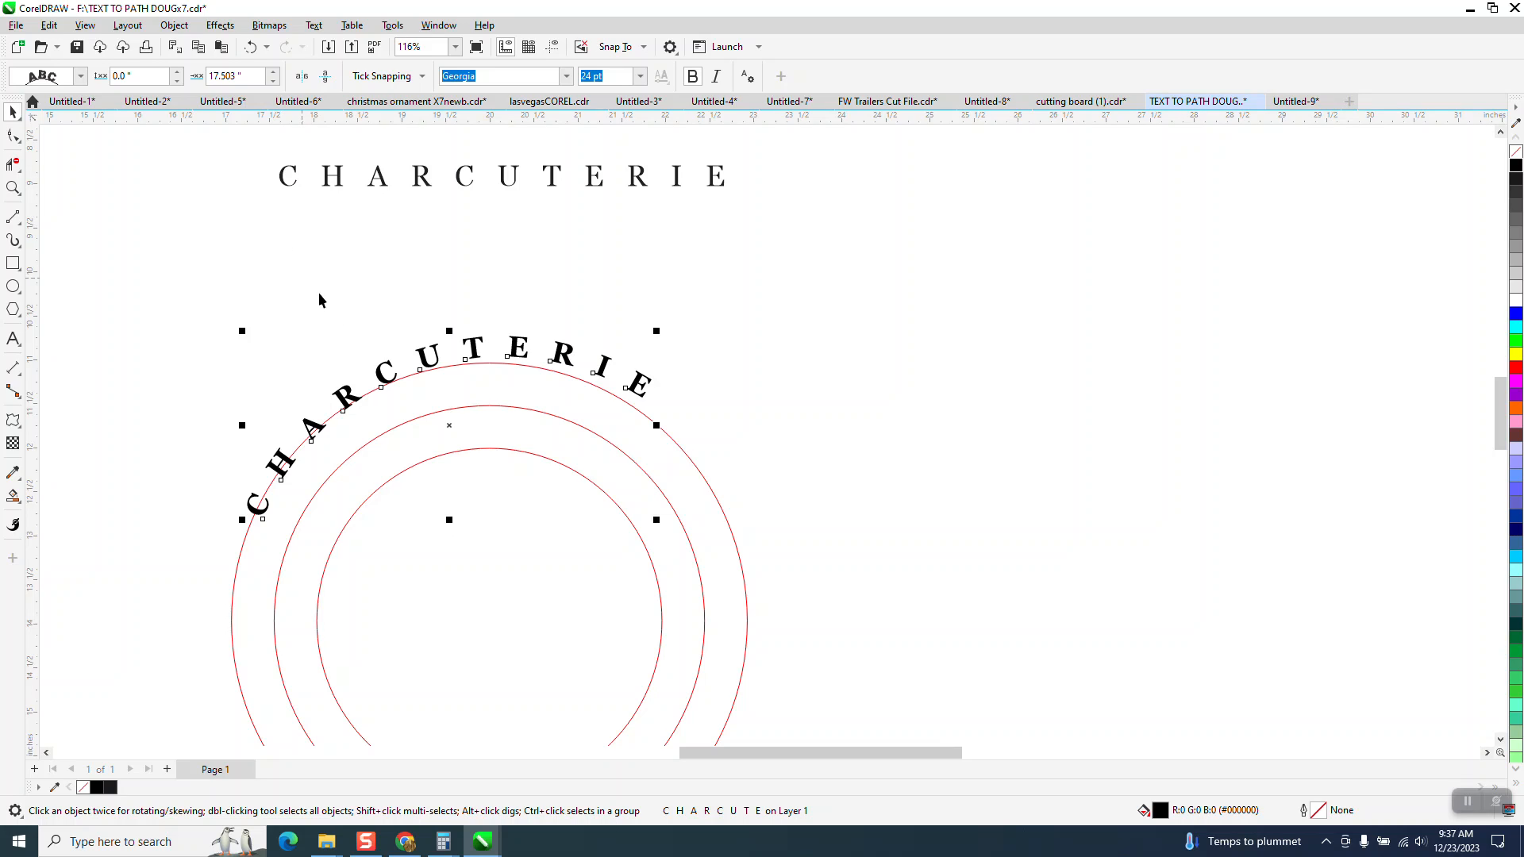
pyautogui.click(251, 47)
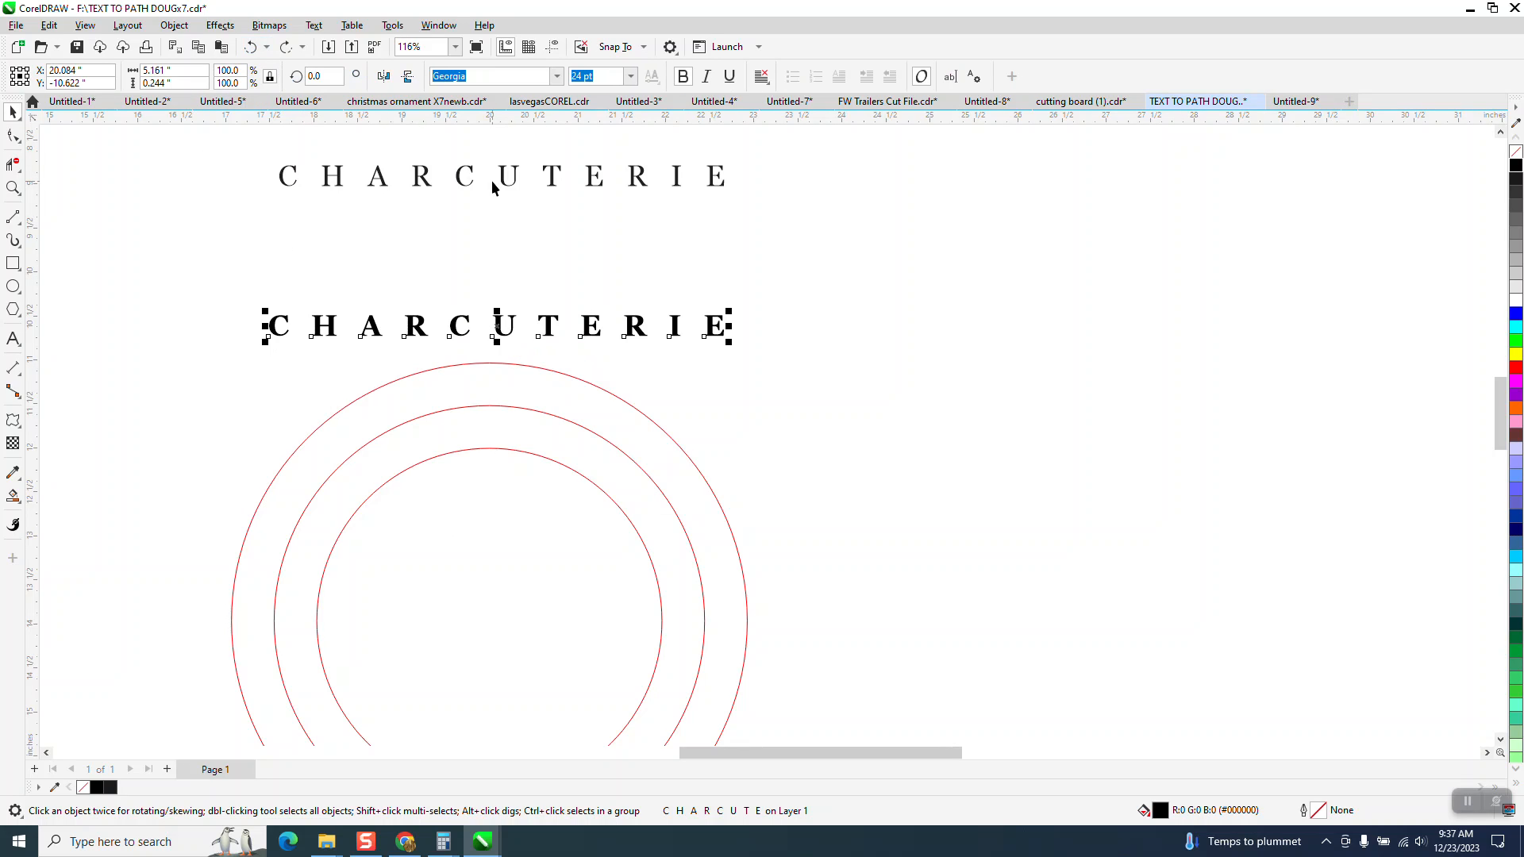
# - Swap the two CHARCUTERIE texts' positions and fit the regular-weight one centred over the top of the outermost circle
pyautogui.click(504, 272)
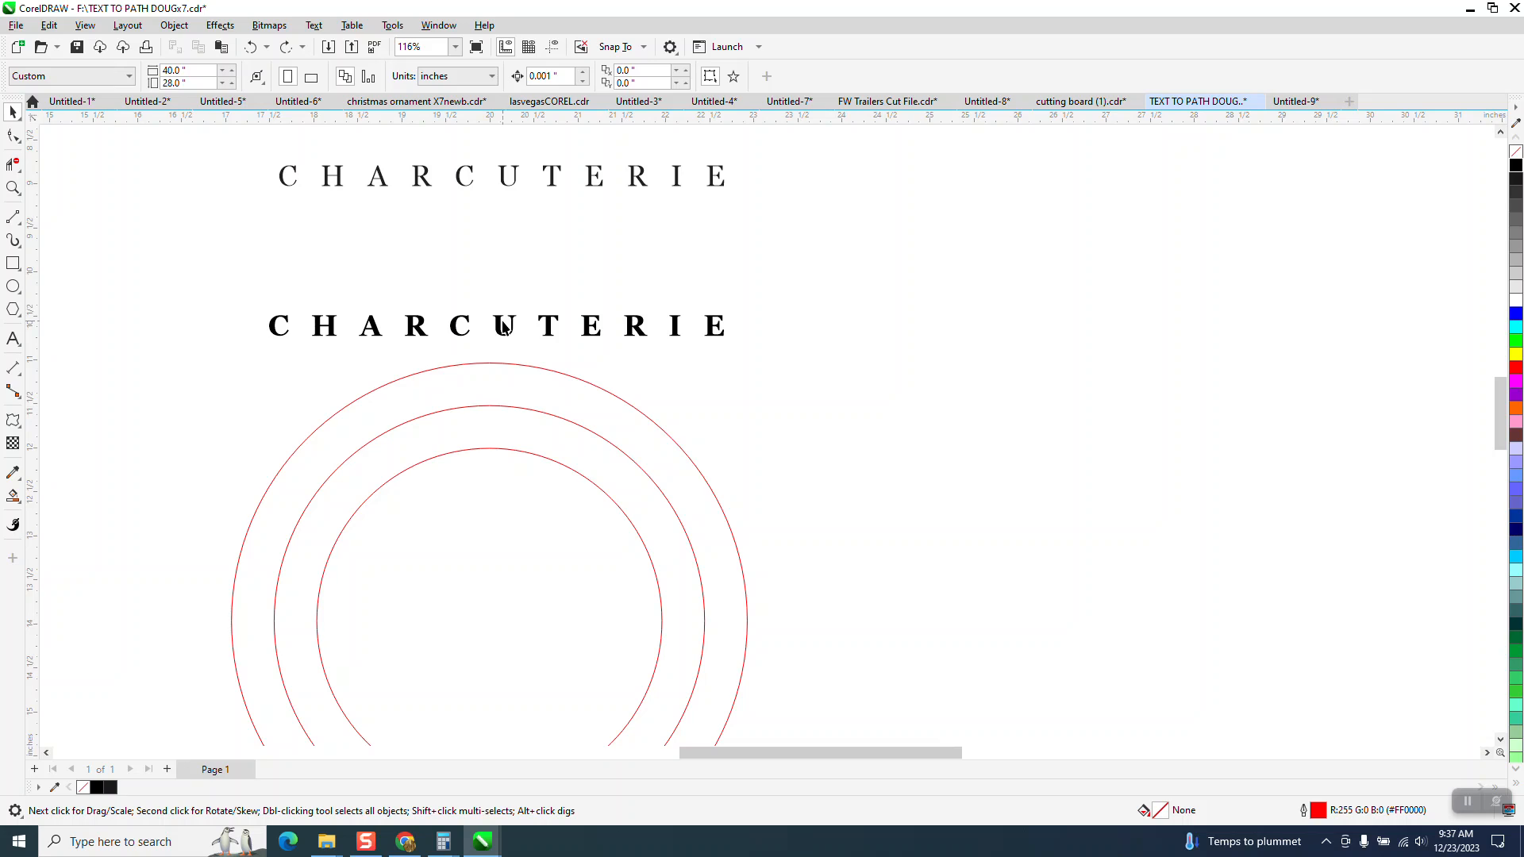
pyautogui.moveTo(502, 322)
pyautogui.mouseDown()
pyautogui.moveTo(501, 208)
pyautogui.moveTo(515, 206)
pyautogui.moveTo(513, 319)
pyautogui.mouseUp()
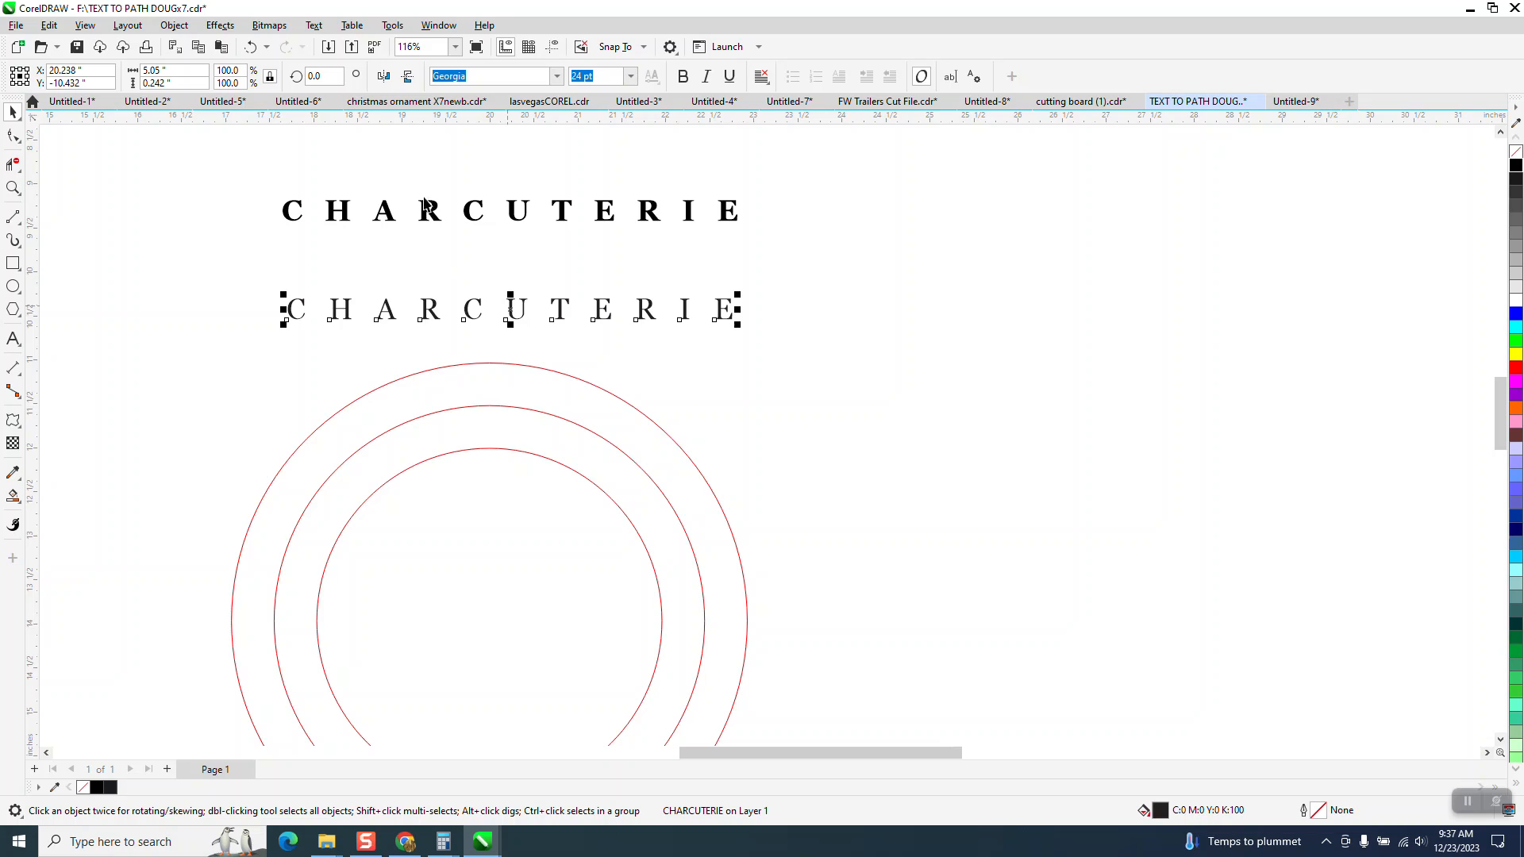
pyautogui.click(314, 26)
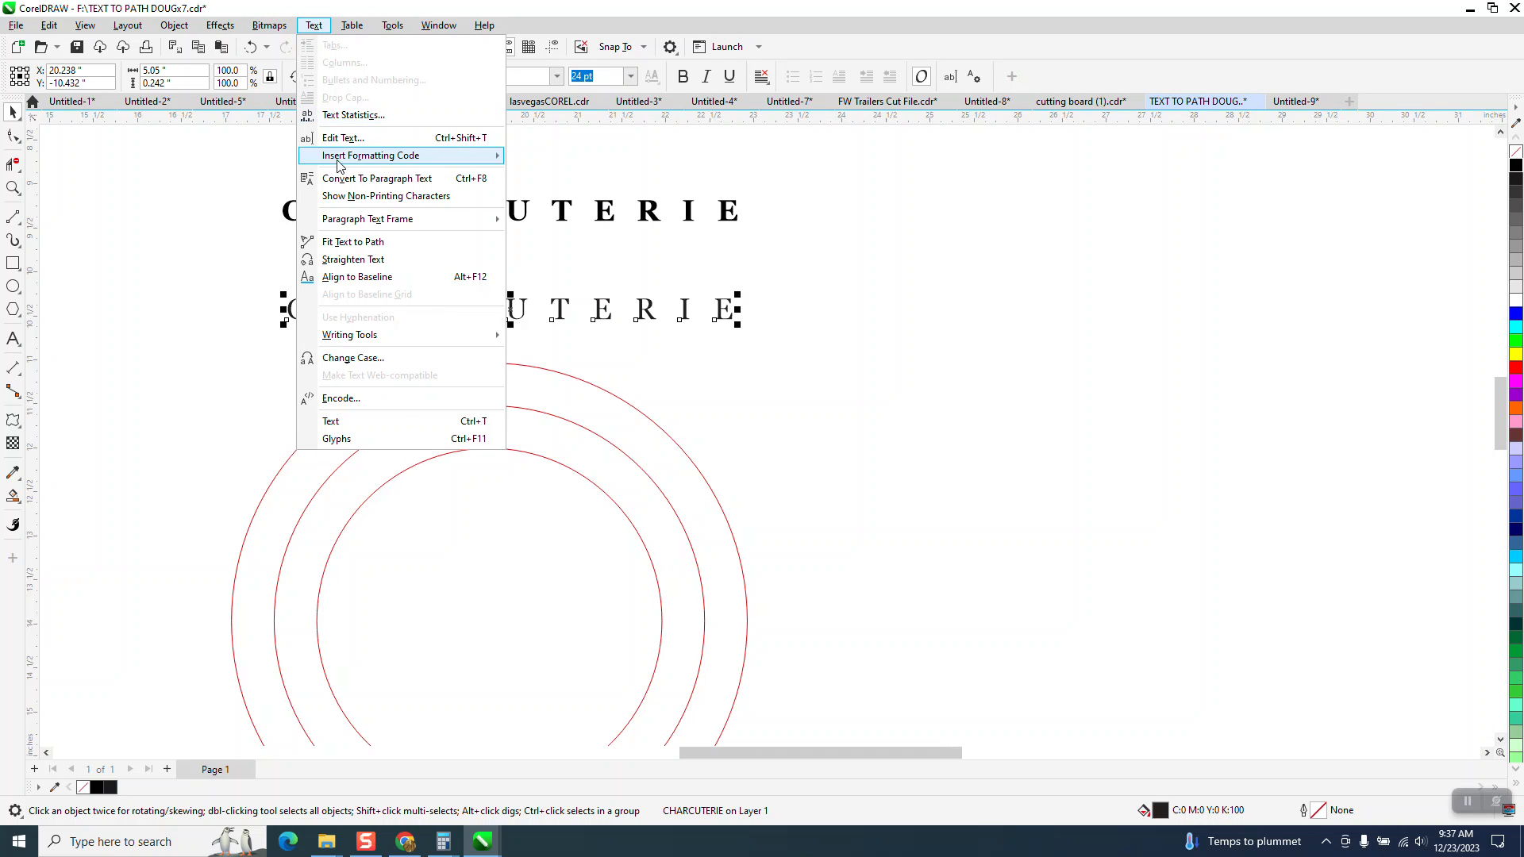
pyautogui.click(353, 242)
pyautogui.click(485, 368)
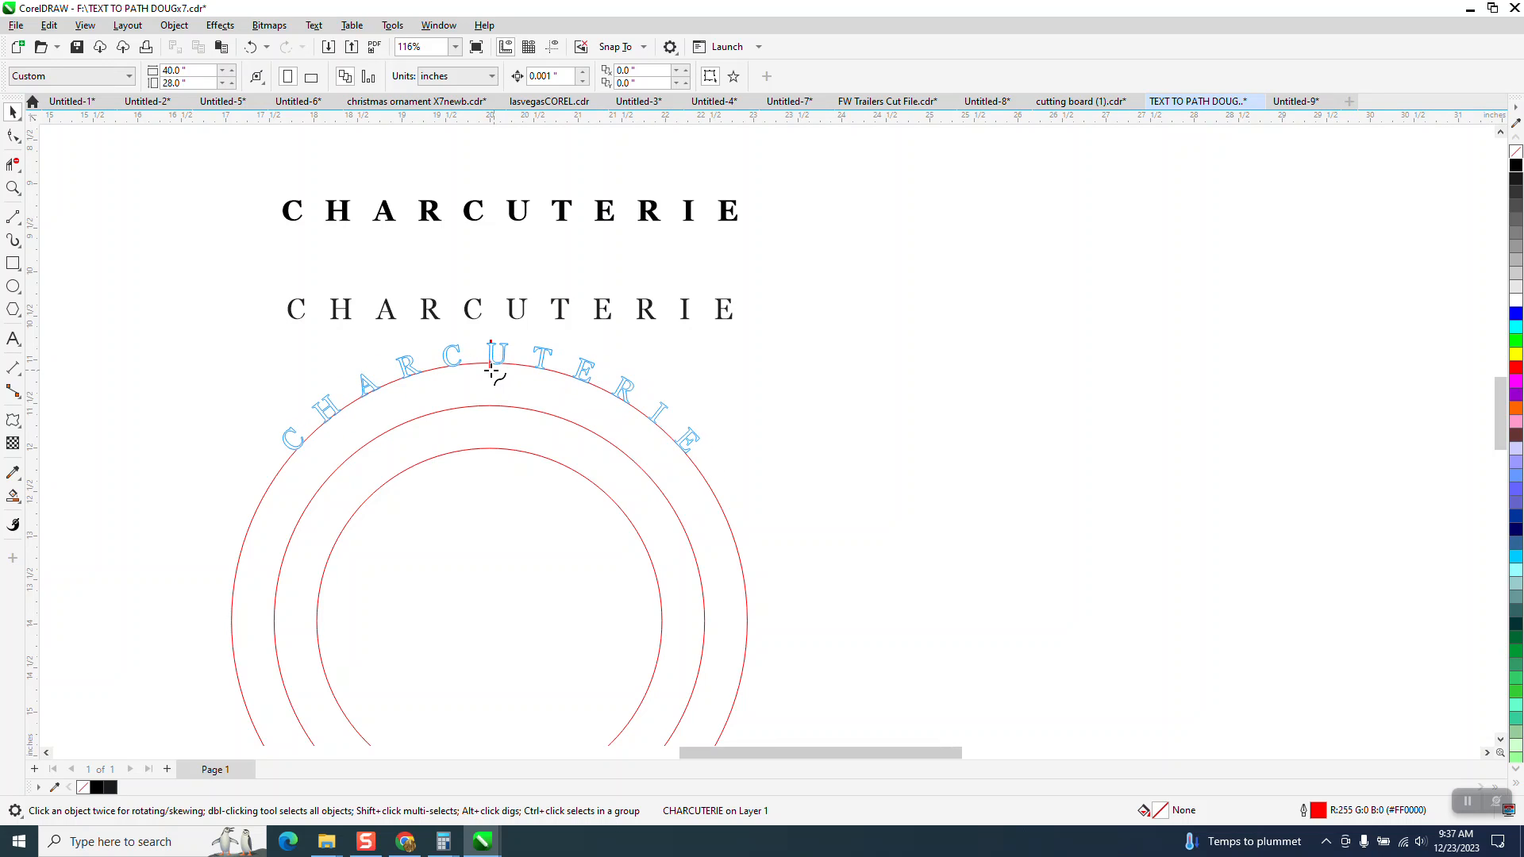
pyautogui.click(491, 370)
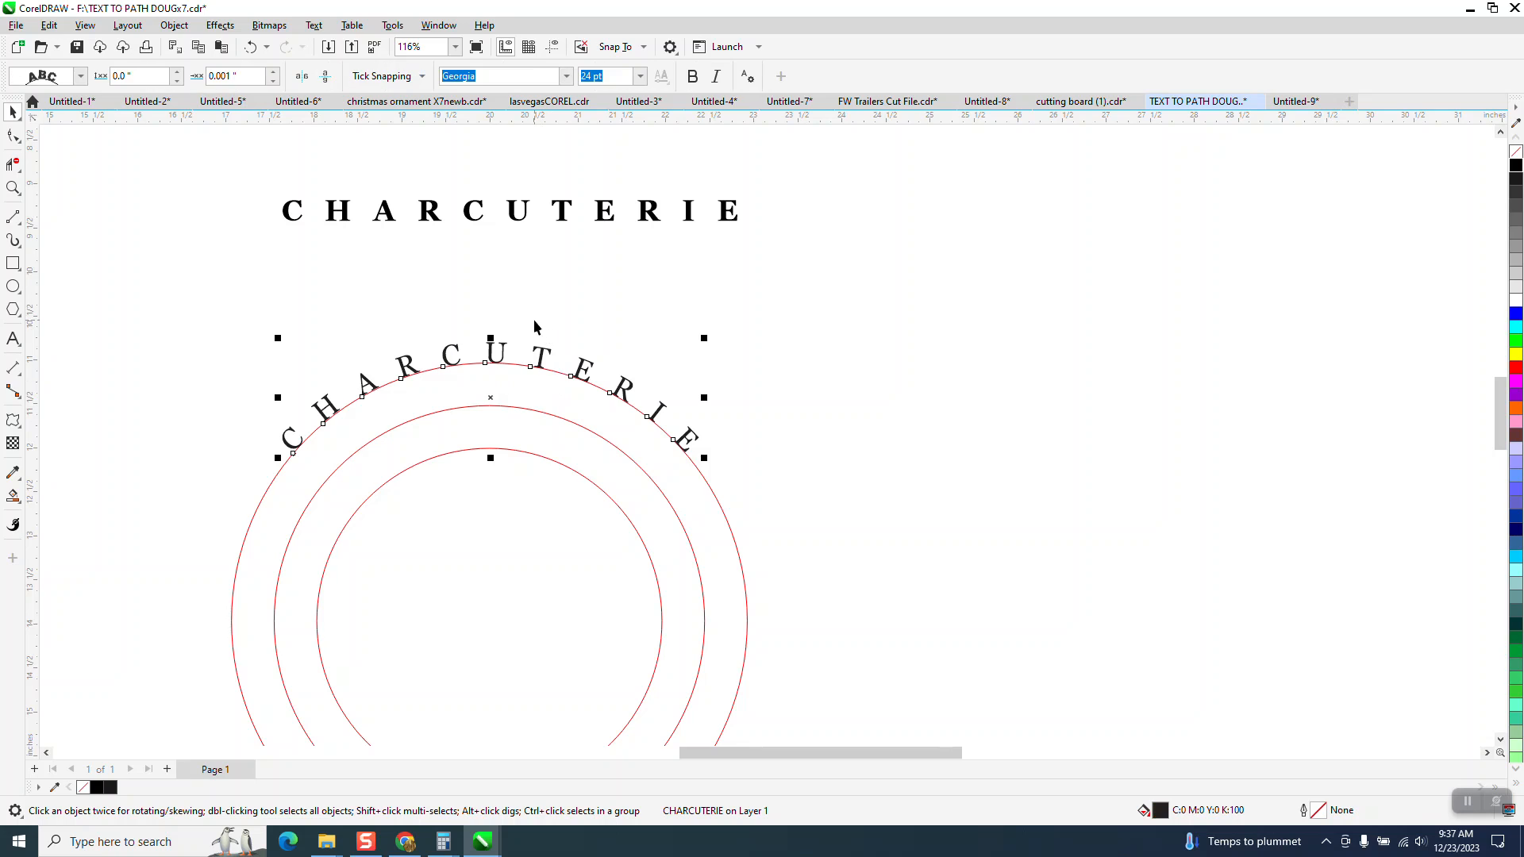
# - Remove the black outline from the IN STYLE text below the circles
pyautogui.scroll(-1, 535, 325)
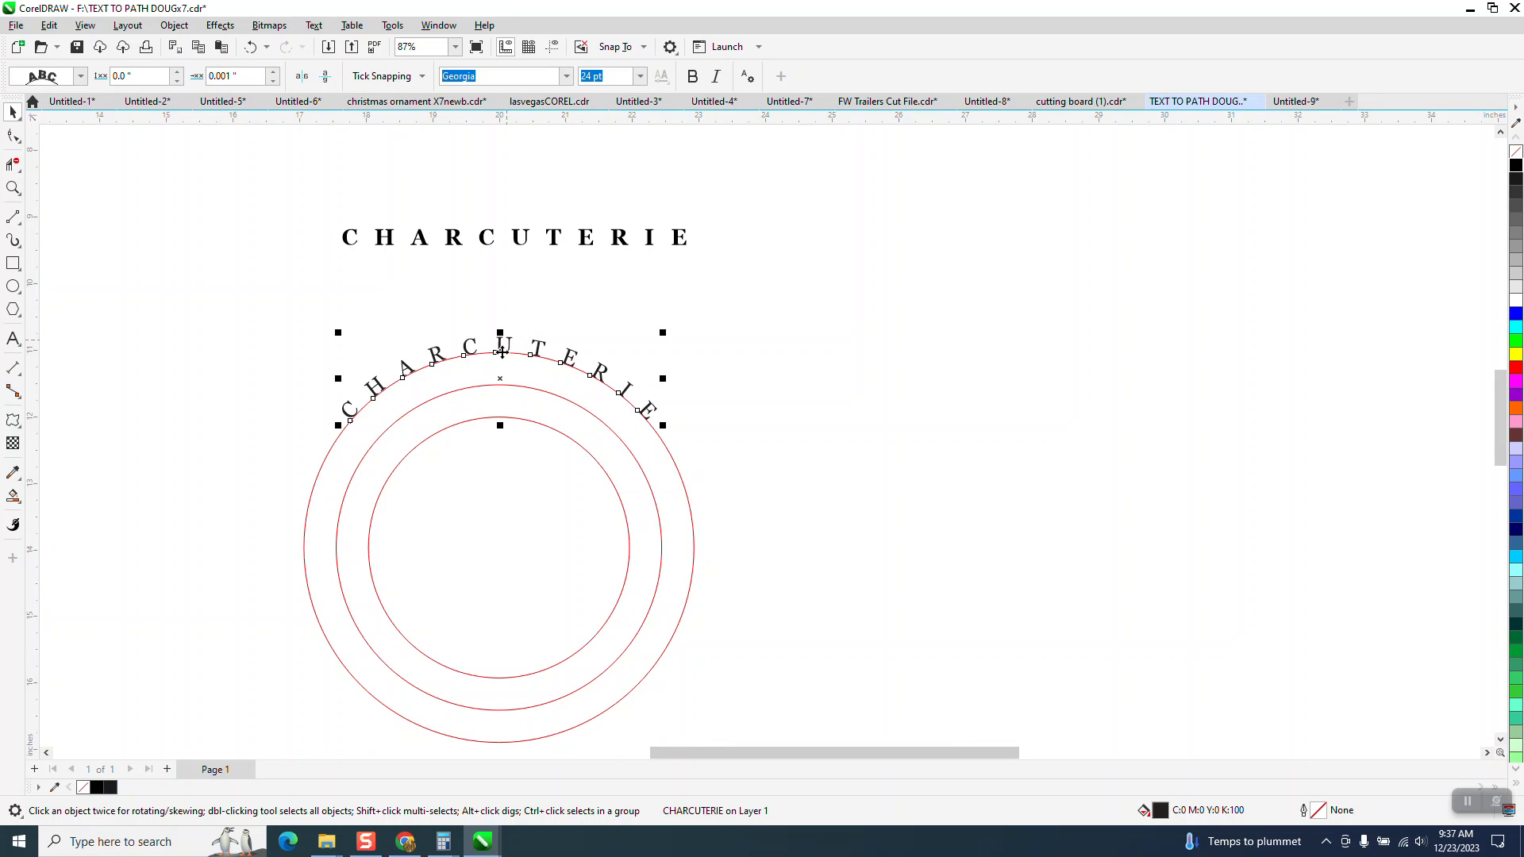
pyautogui.scroll(-2, 503, 397)
pyautogui.scroll(-4, 524, 366)
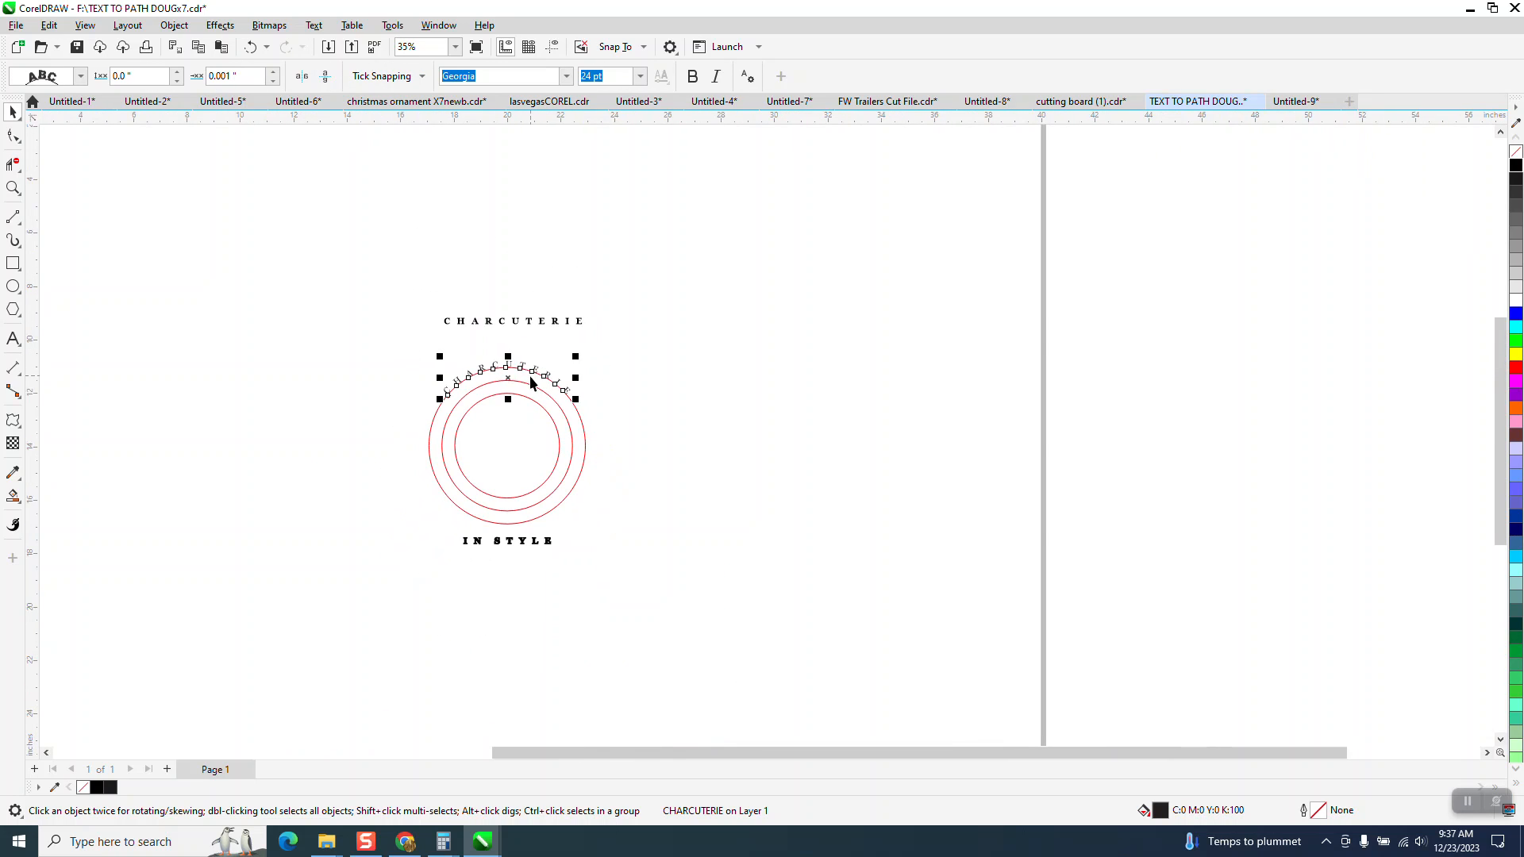
pyautogui.click(14, 188)
pyautogui.moveTo(442, 440); pyautogui.dragTo(645, 536)
pyautogui.moveTo(337, 382); pyautogui.dragTo(929, 582)
pyautogui.click(13, 111)
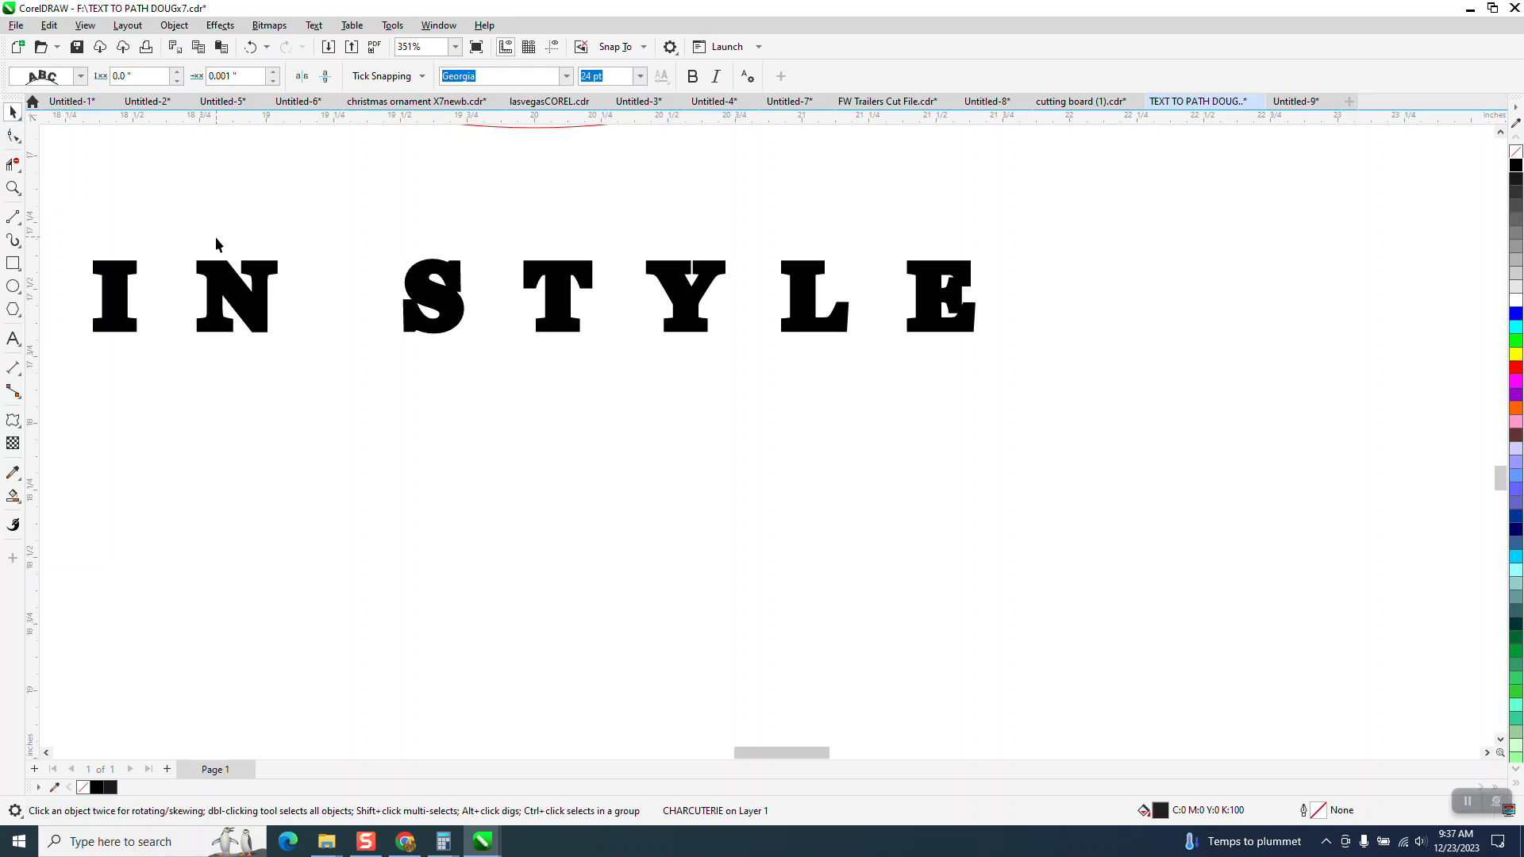
pyautogui.click(258, 301)
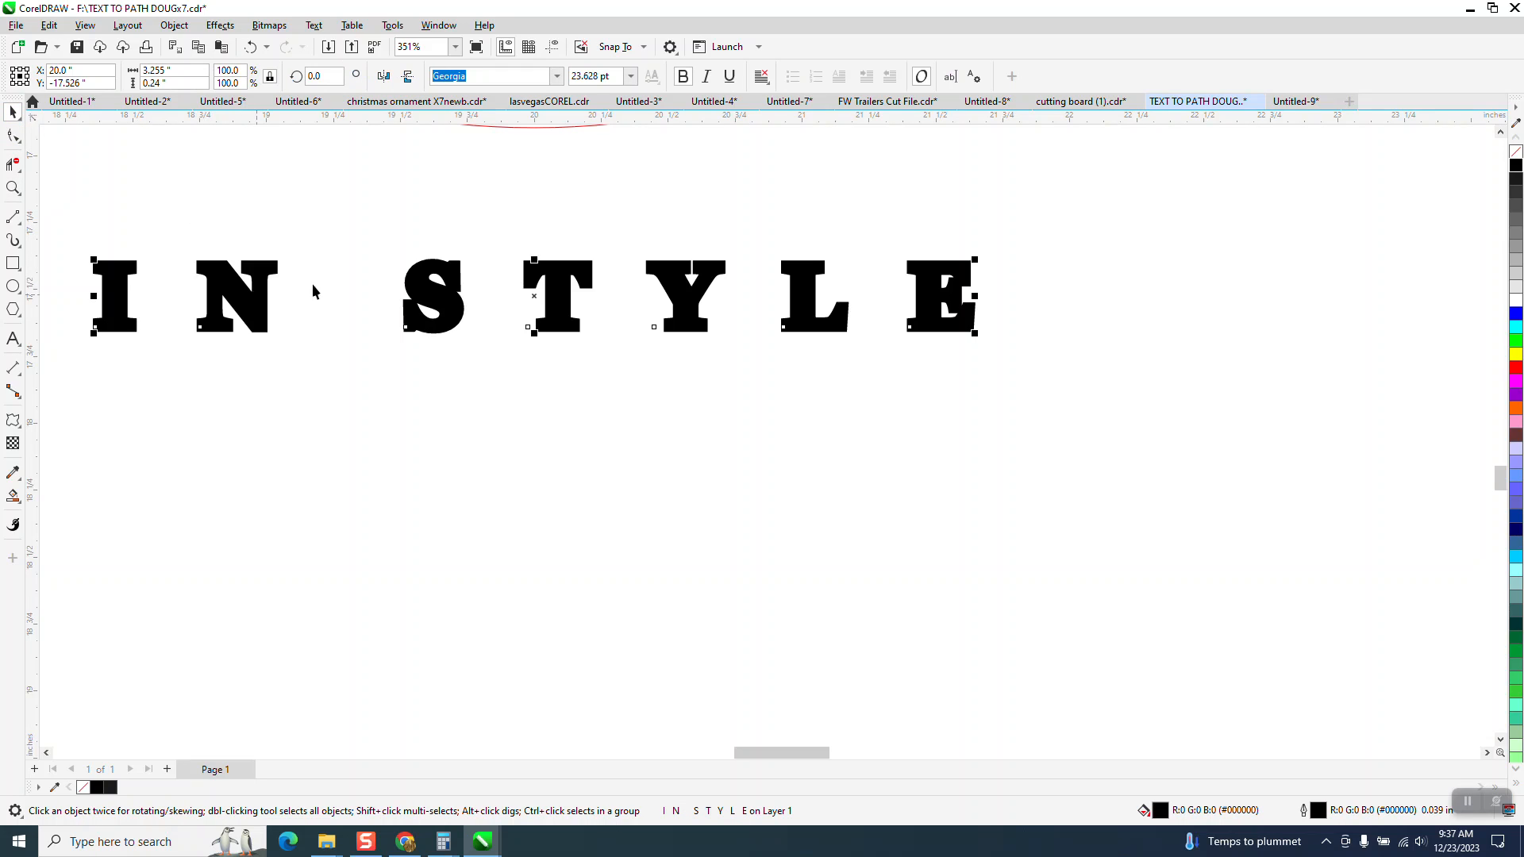
pyautogui.rightClick(1518, 157)
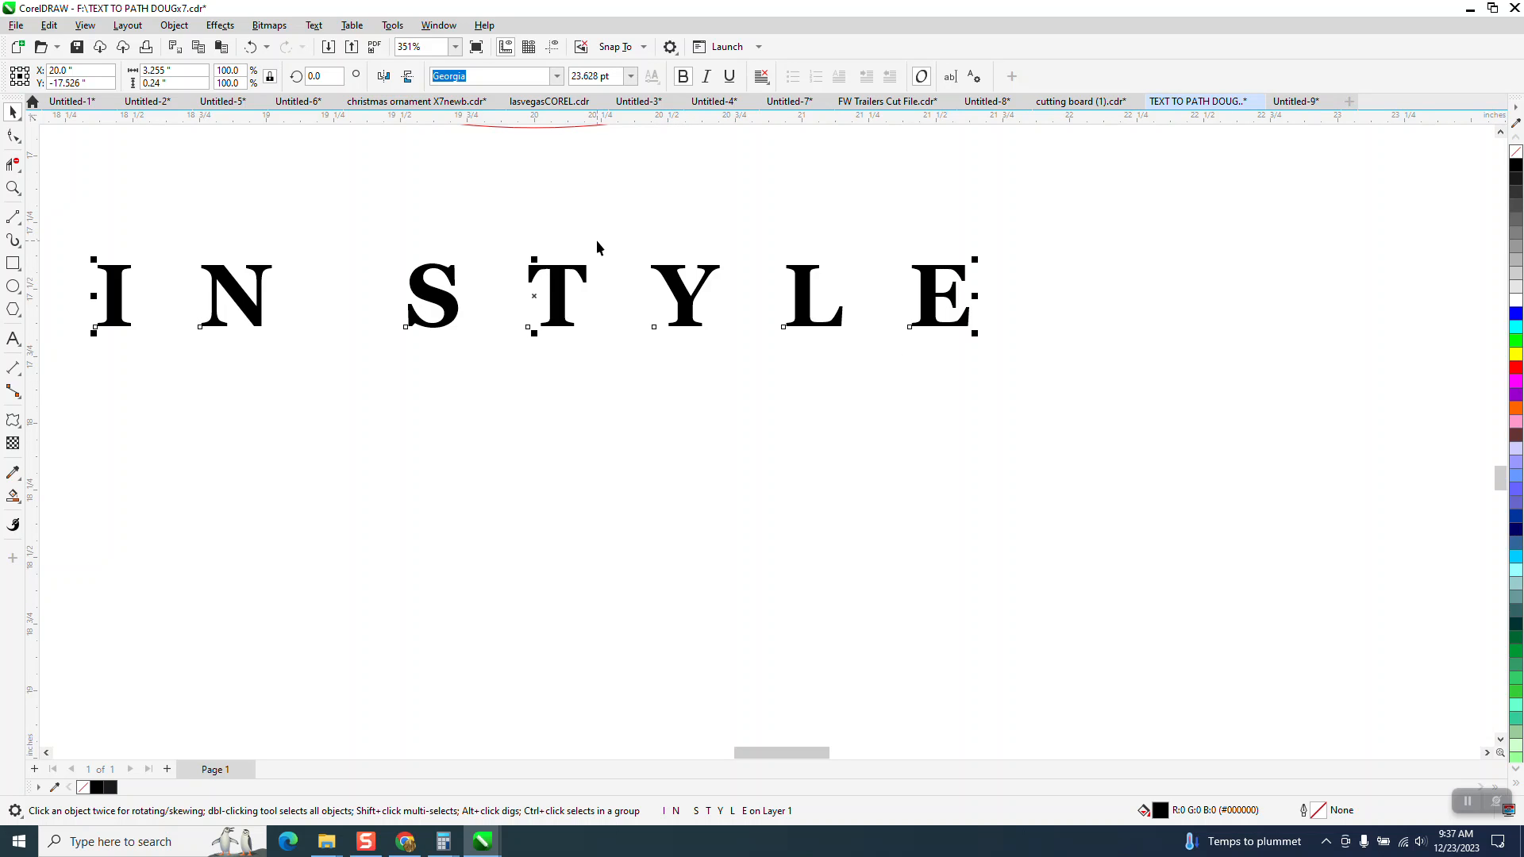
pyautogui.scroll(-4, 597, 239)
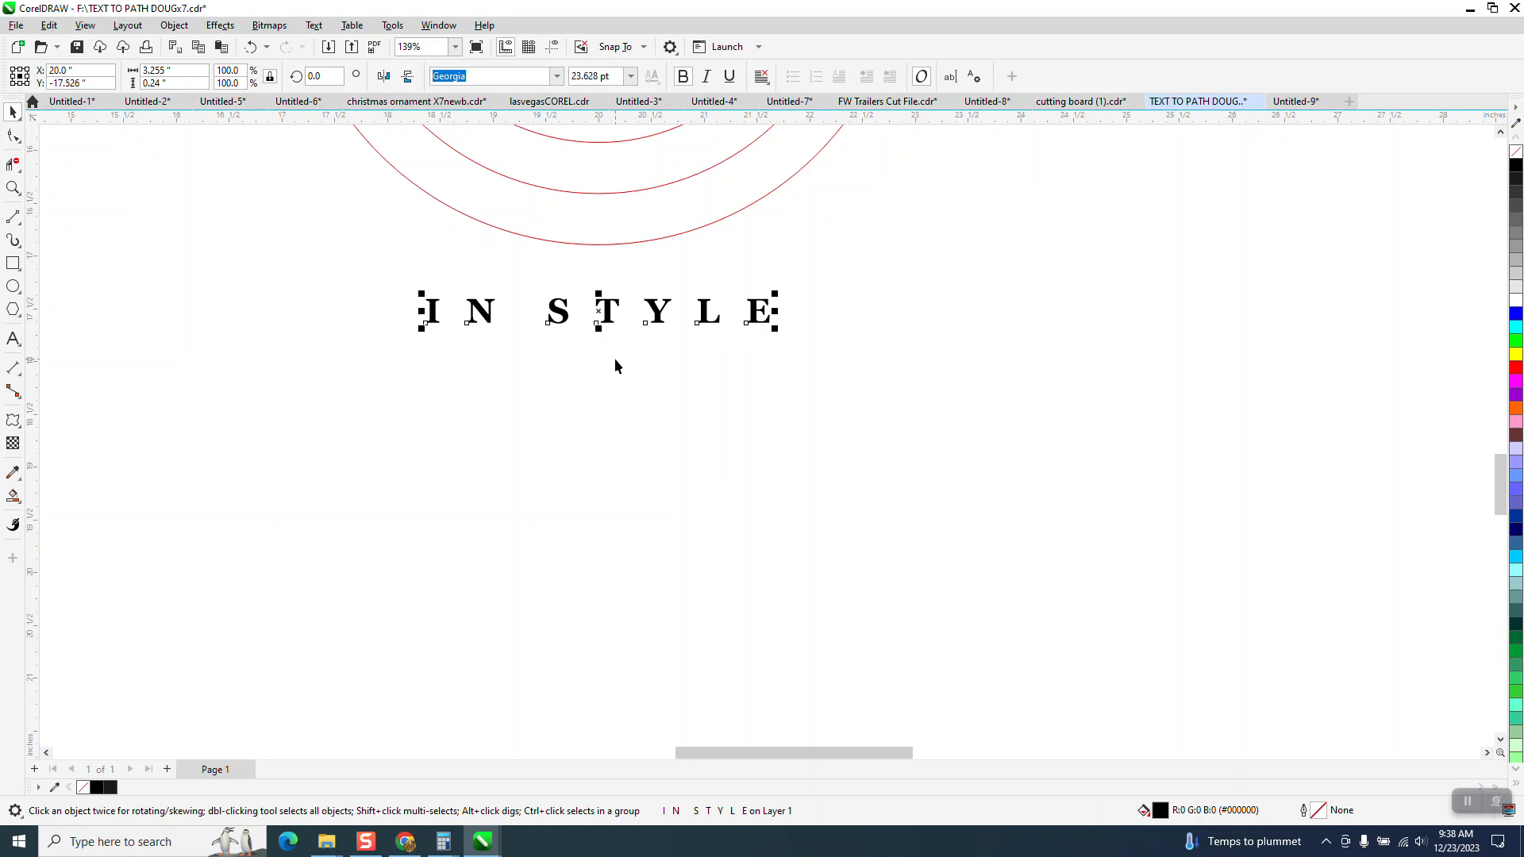
pyautogui.scroll(2, 621, 364)
pyautogui.scroll(-6, 624, 374)
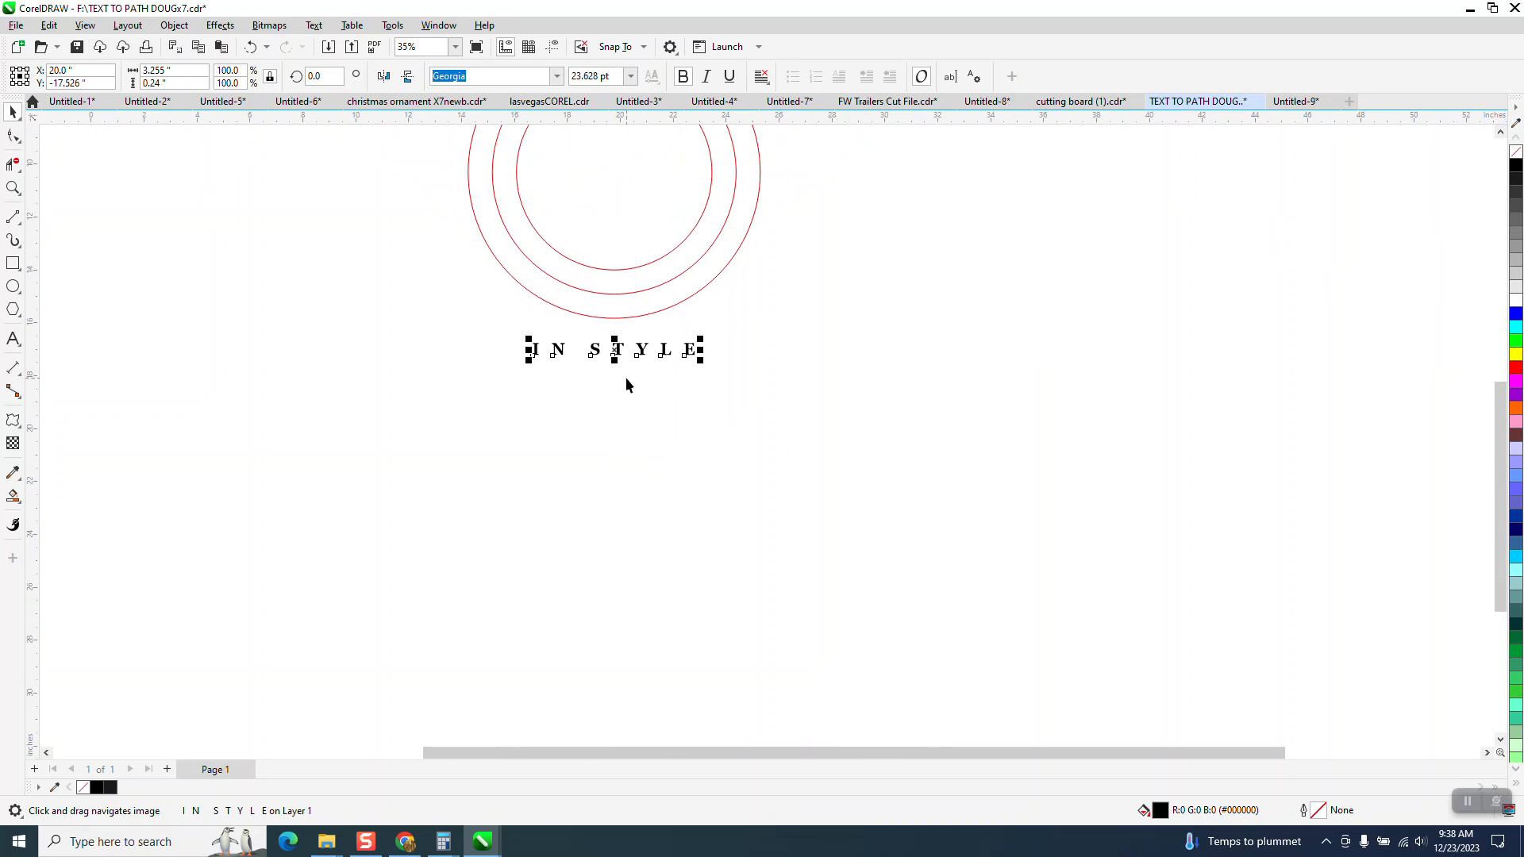